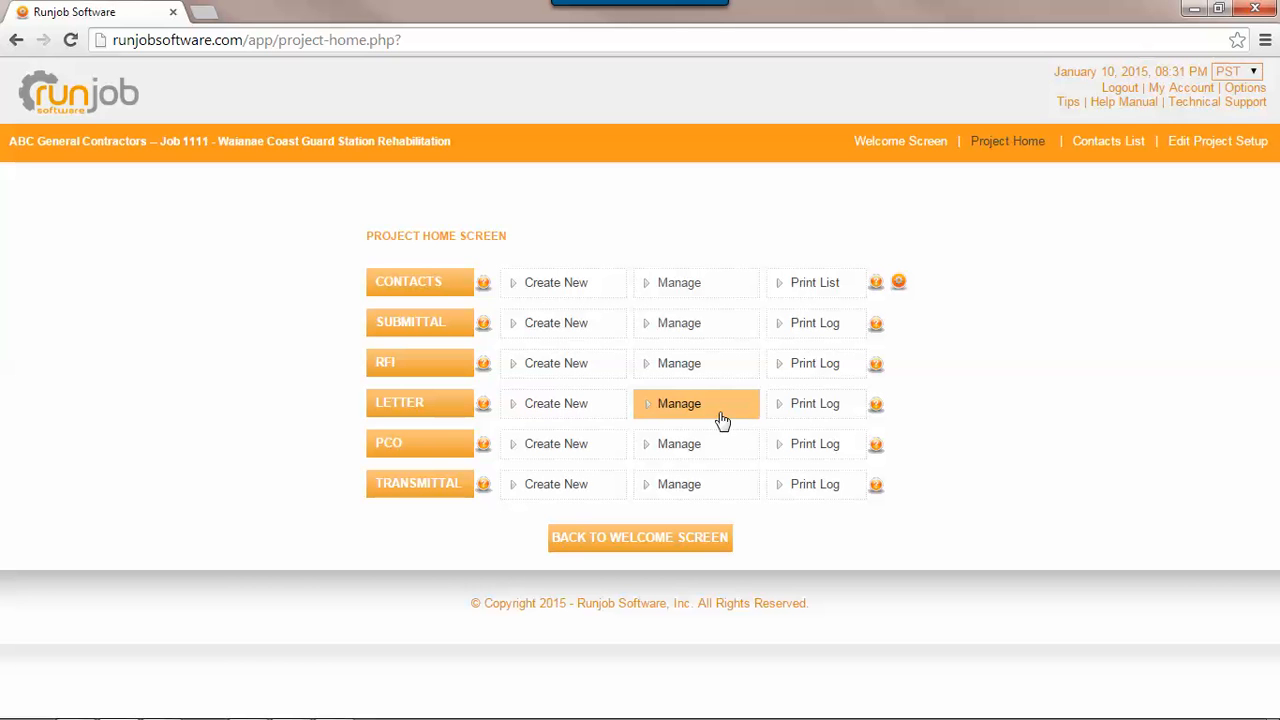
- Start a new letter from the project's letter log, addressed to TFC - The Foundation Company (Dallas) and its listed contact person
click(723, 421)
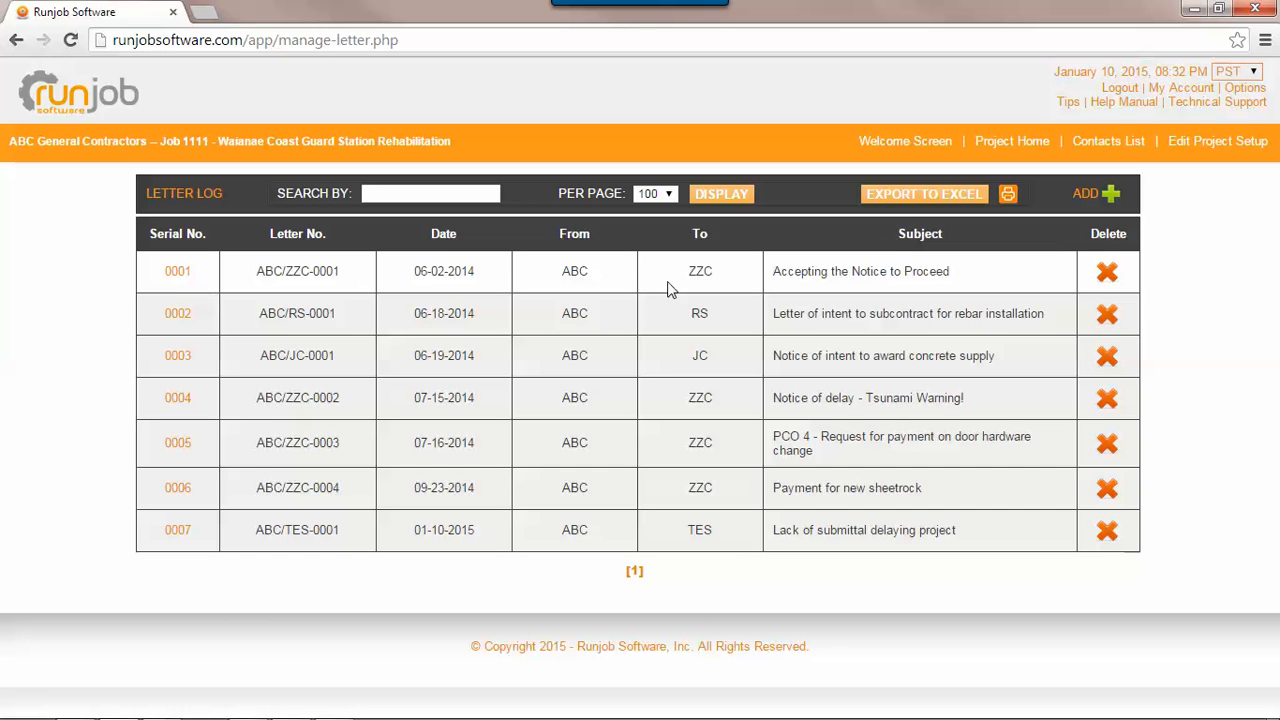
click(1111, 201)
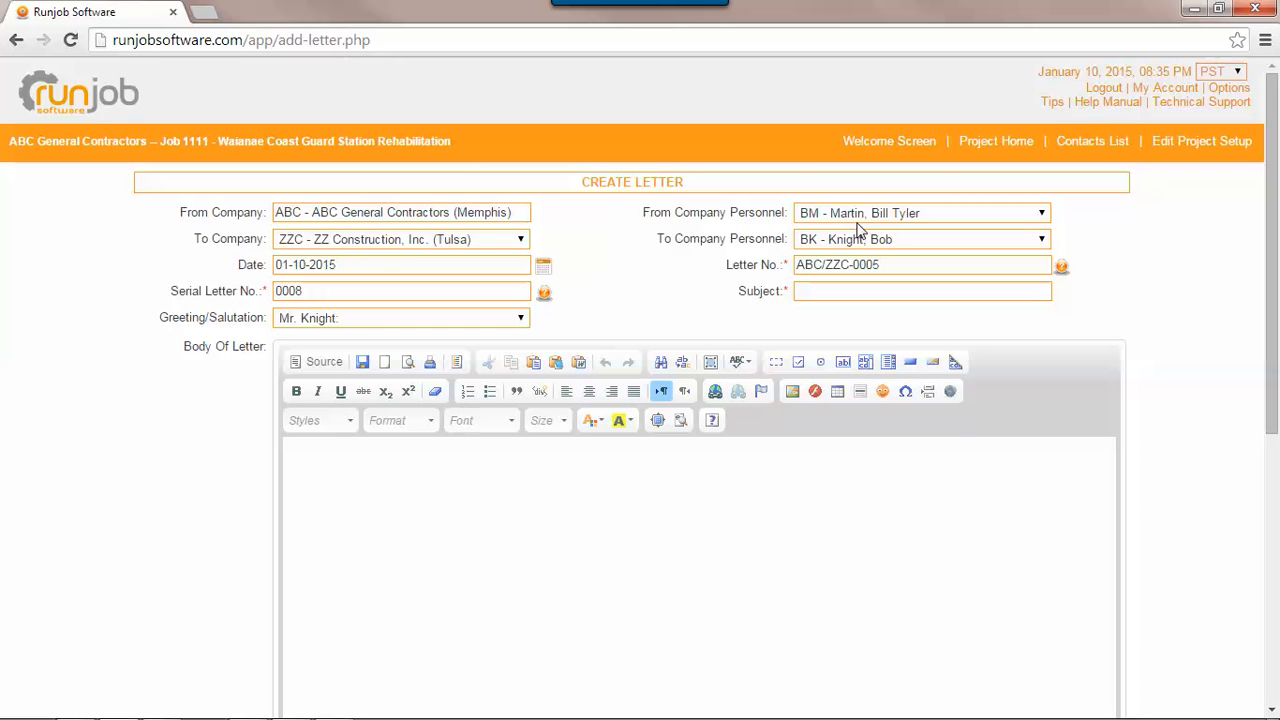
click(399, 243)
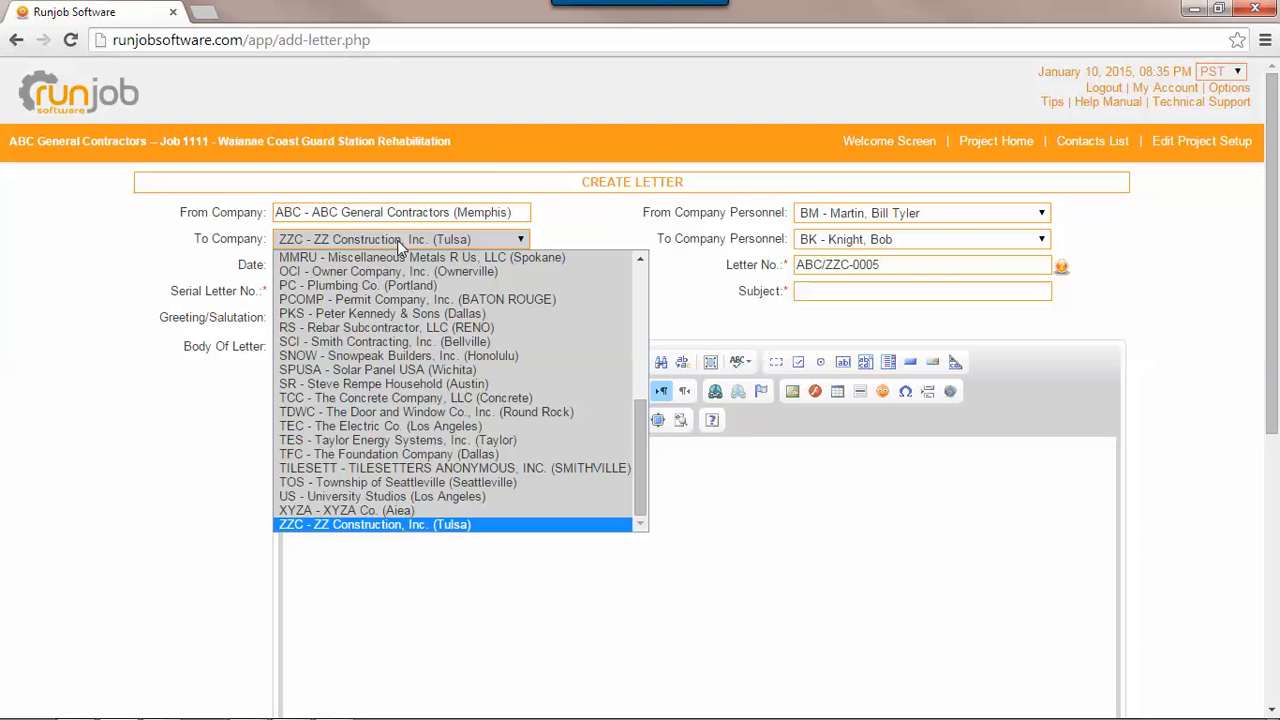
click(397, 460)
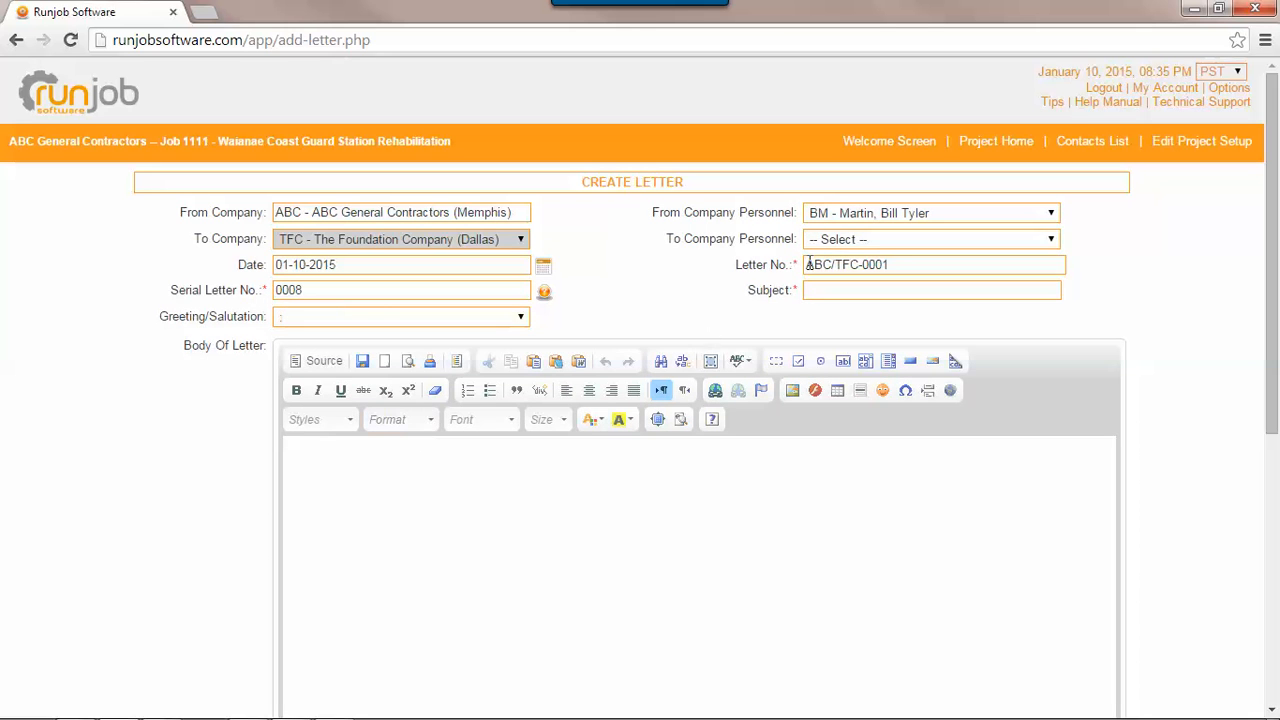
click(915, 242)
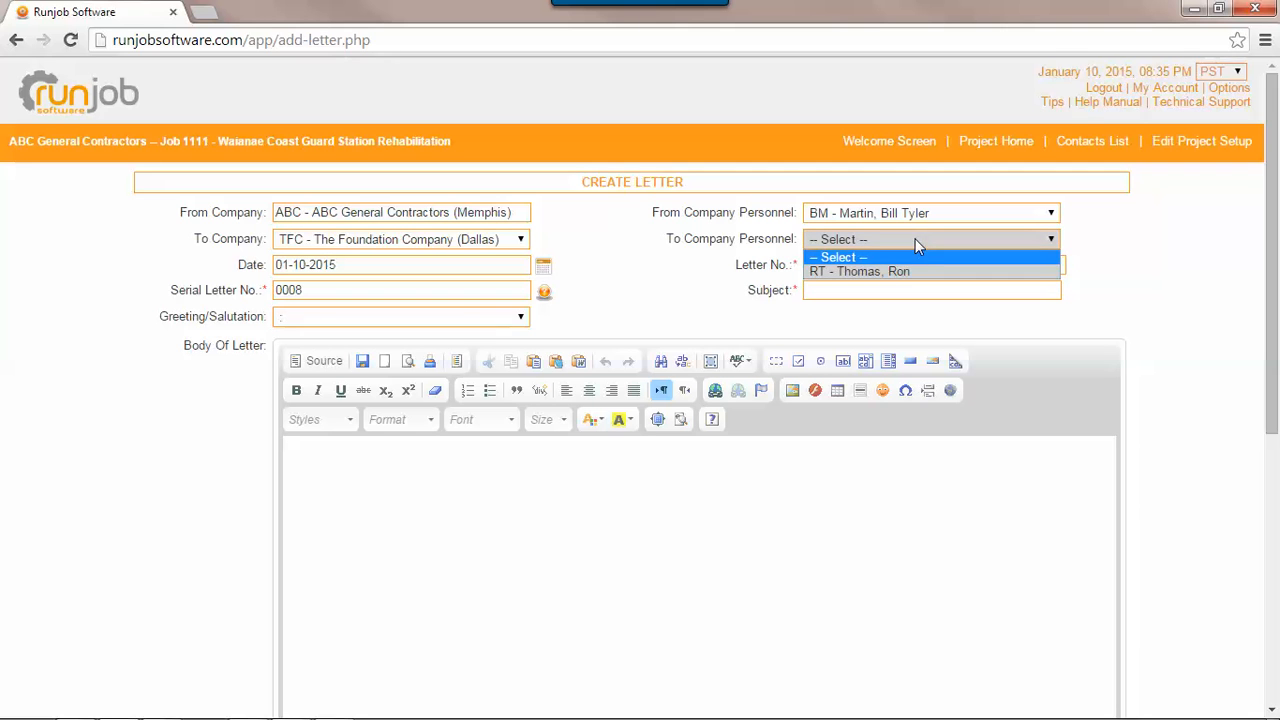
click(917, 272)
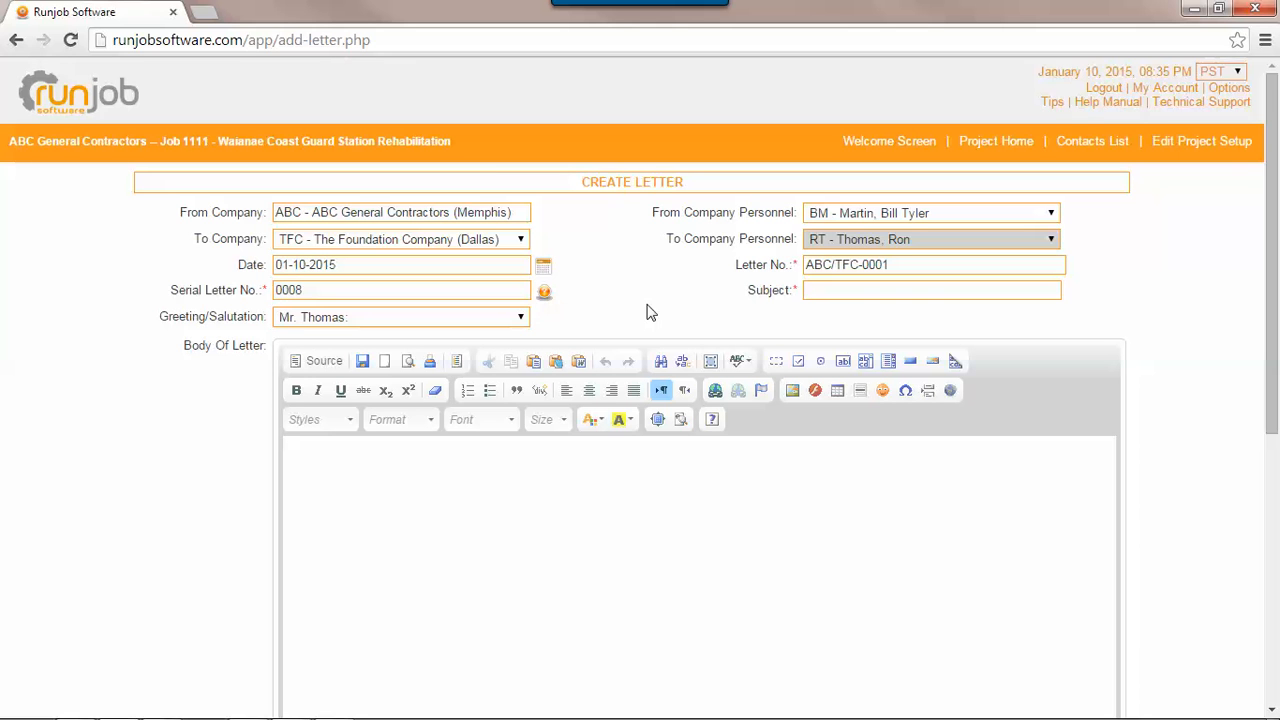
- Enter "Failing piles causing delay" as the letter's subject
click(811, 292)
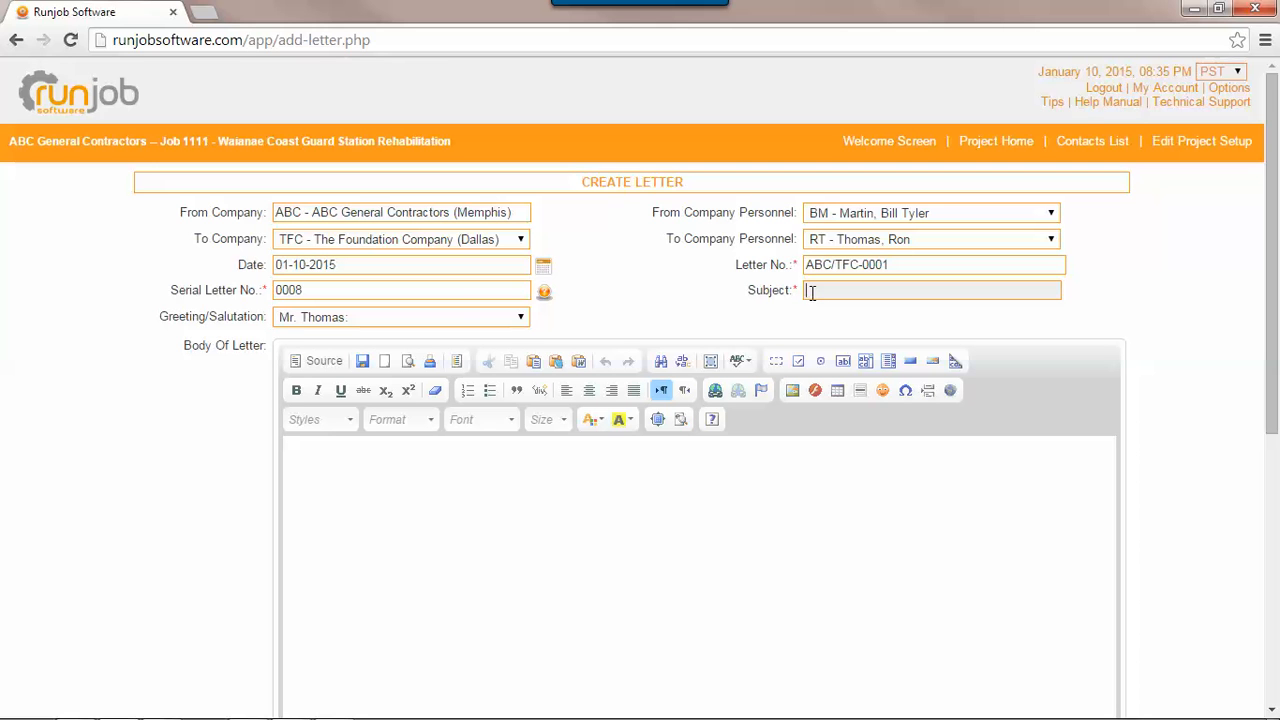
text(Failing )
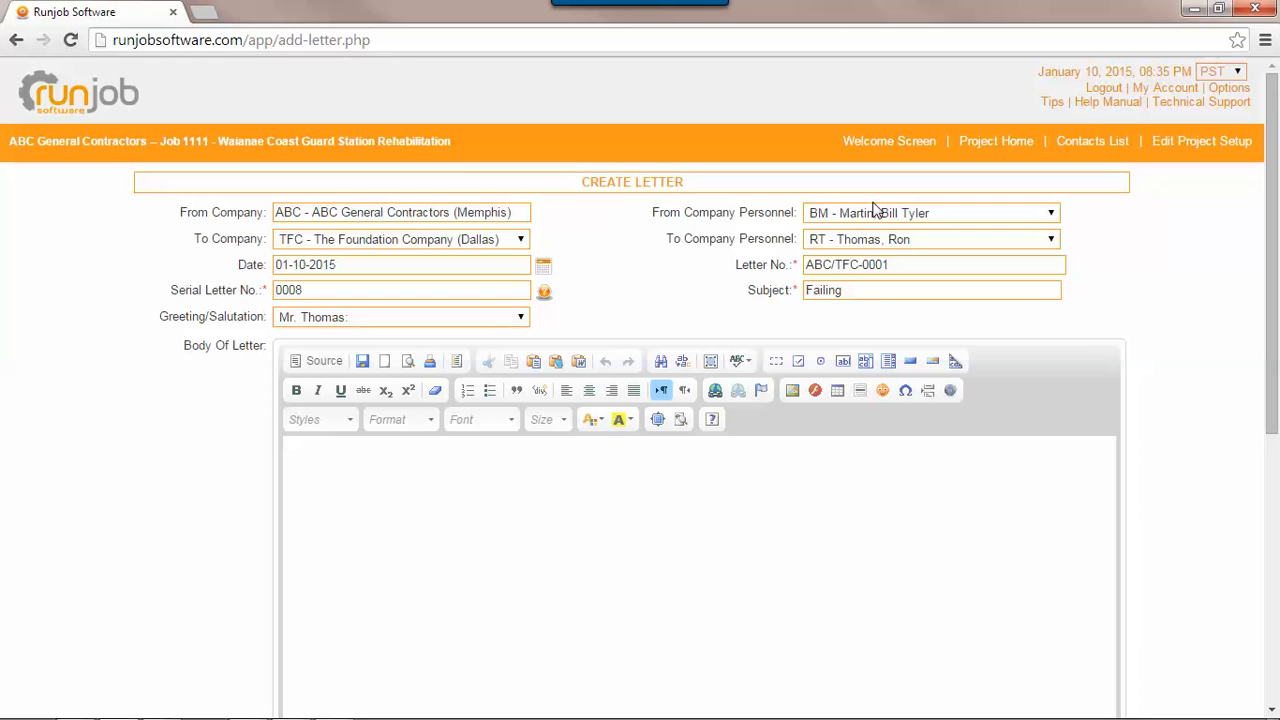
text(piles causing dealy)
text(lay)
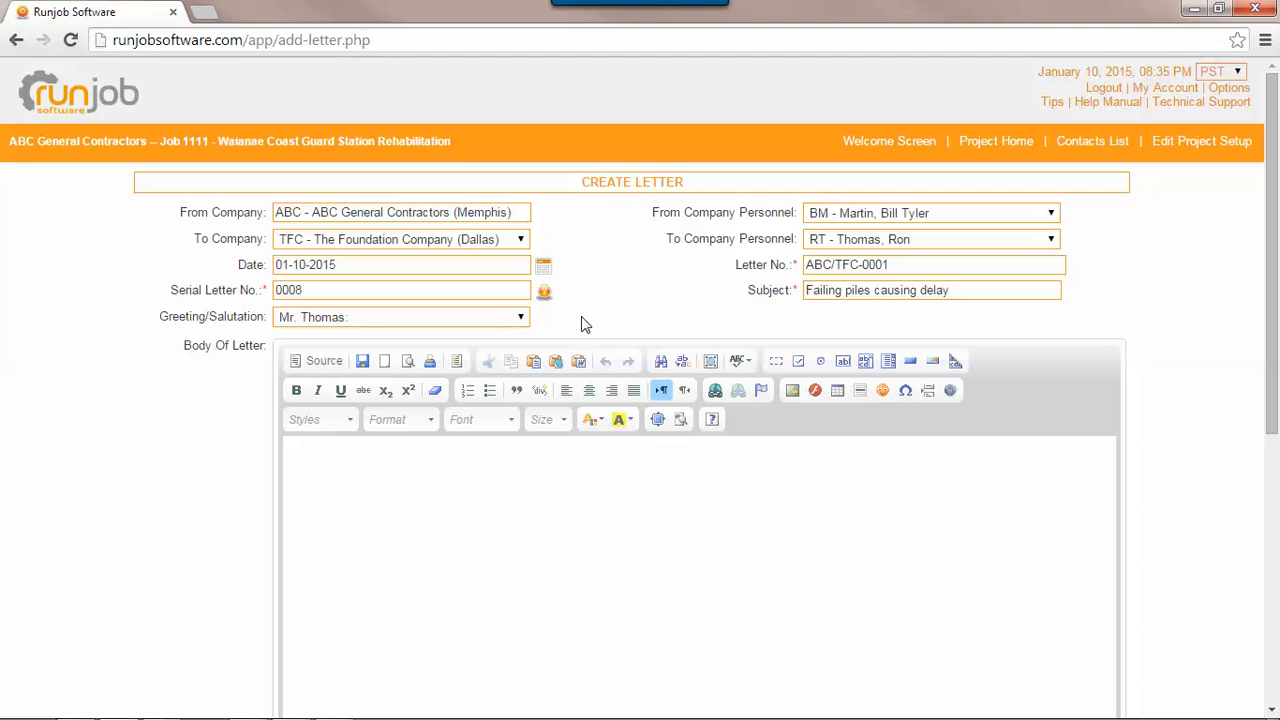
click(370, 330)
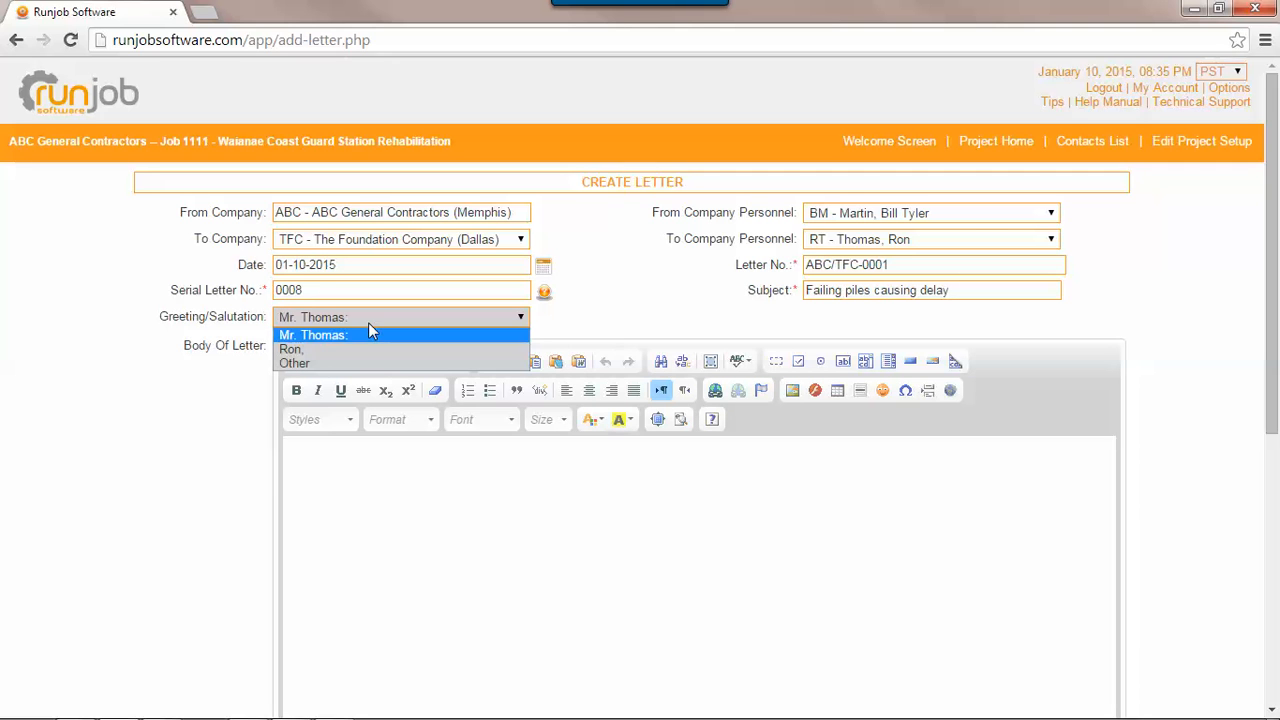
click(629, 320)
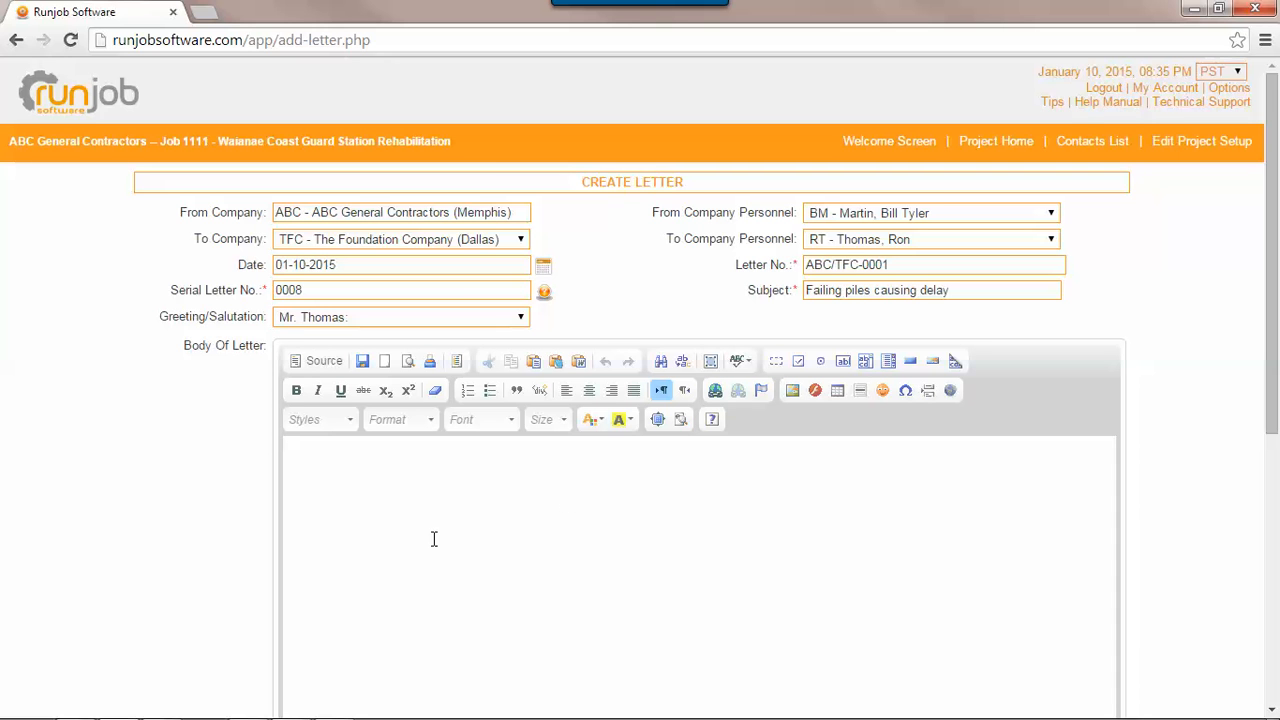
scroll(436, 539, down, 1)
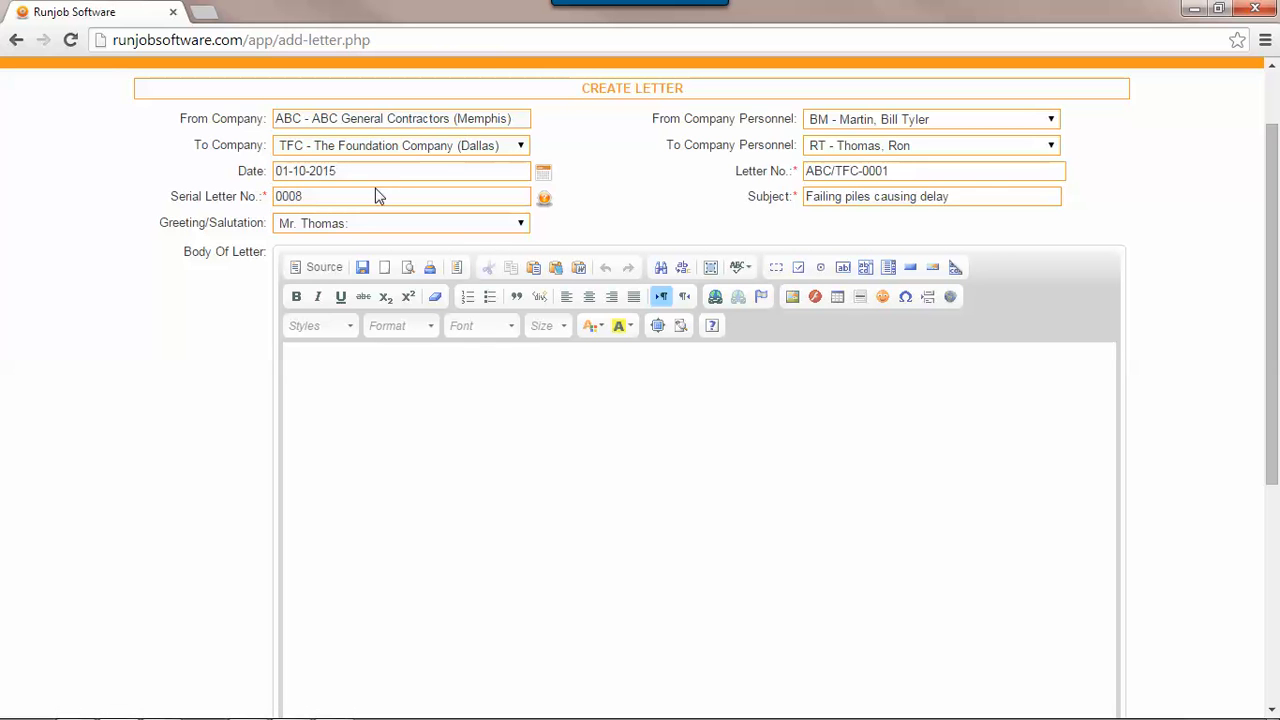
scroll(206, 383, down, 3)
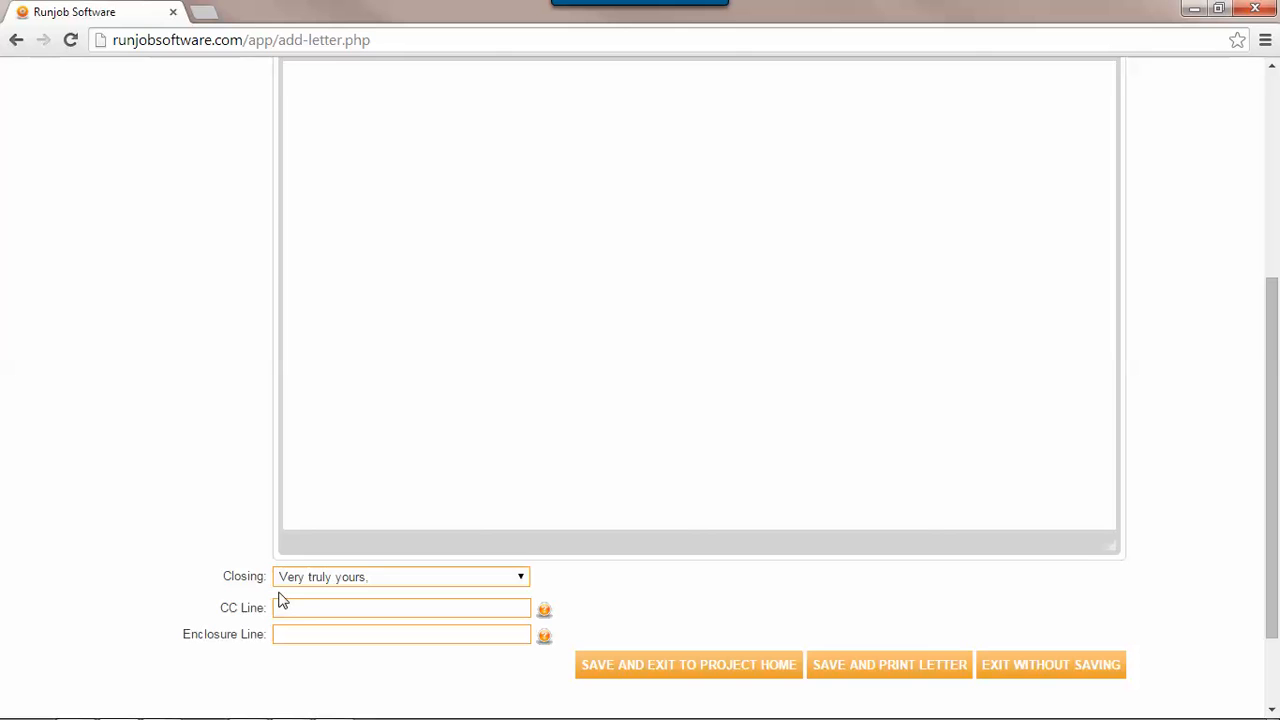
scroll(210, 550, up, 5)
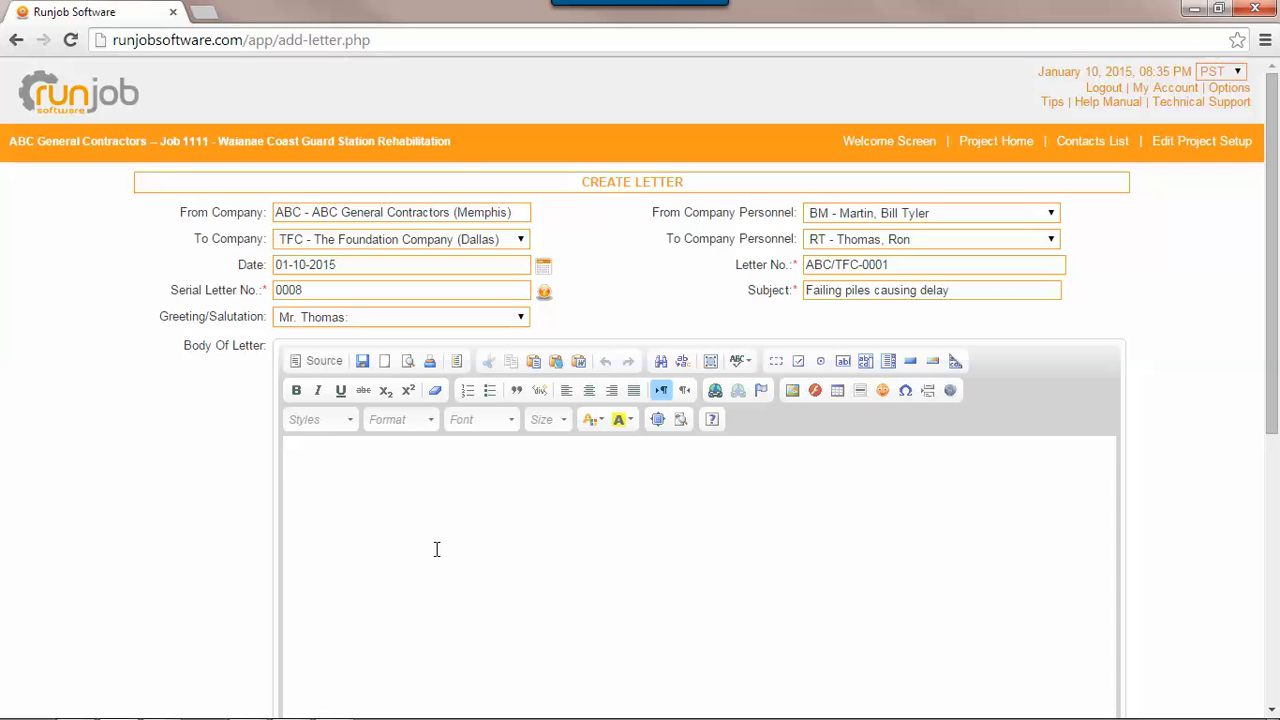
- Begin the letter body with "Please be advised that we conducted tests today on your installed piles and four of them did not meet the minimum loading requirement."
scroll(436, 550, down, 2)
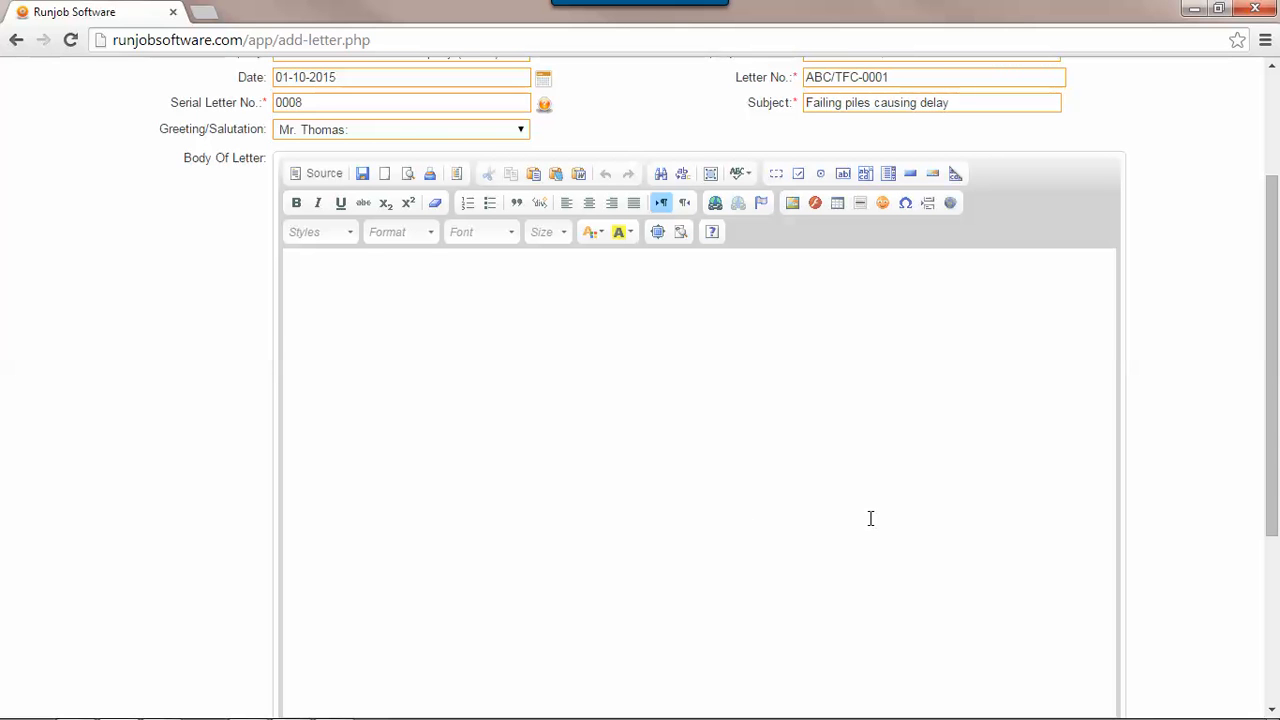
text(Please be advised that)
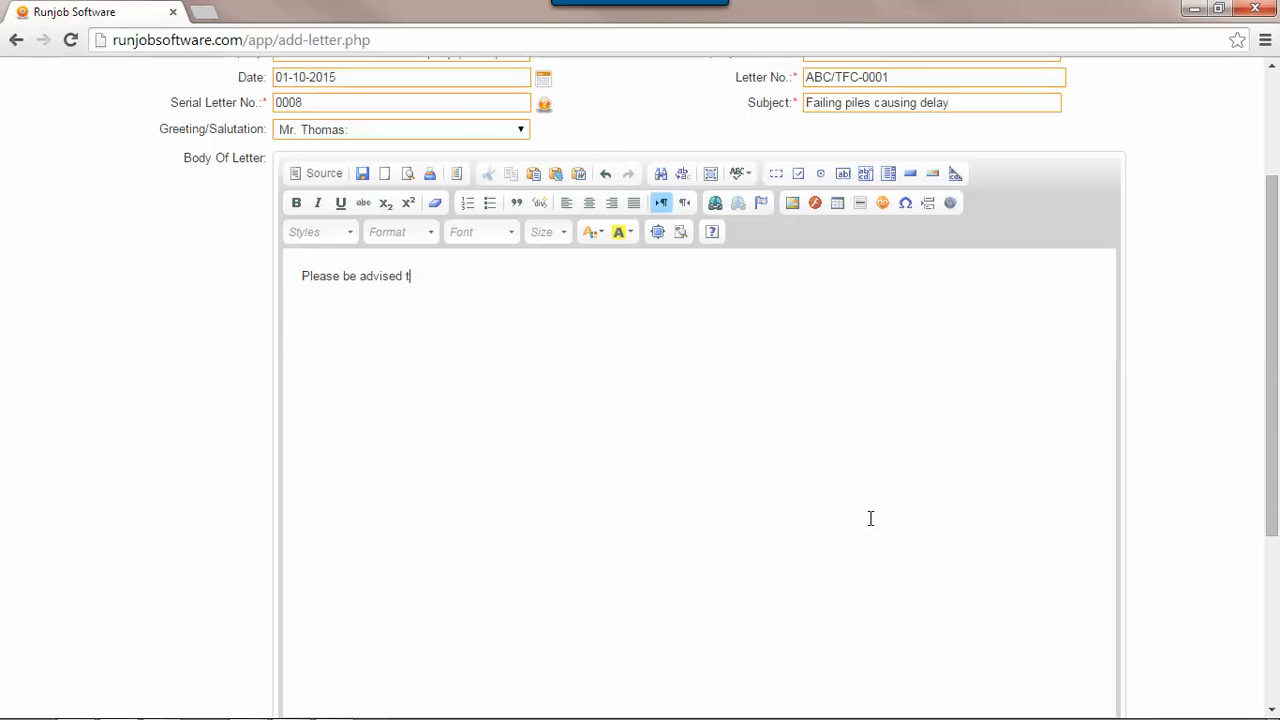
key(BackSpace)
key(BackSpace)
text(hat we conducted tests today on your installed pi)
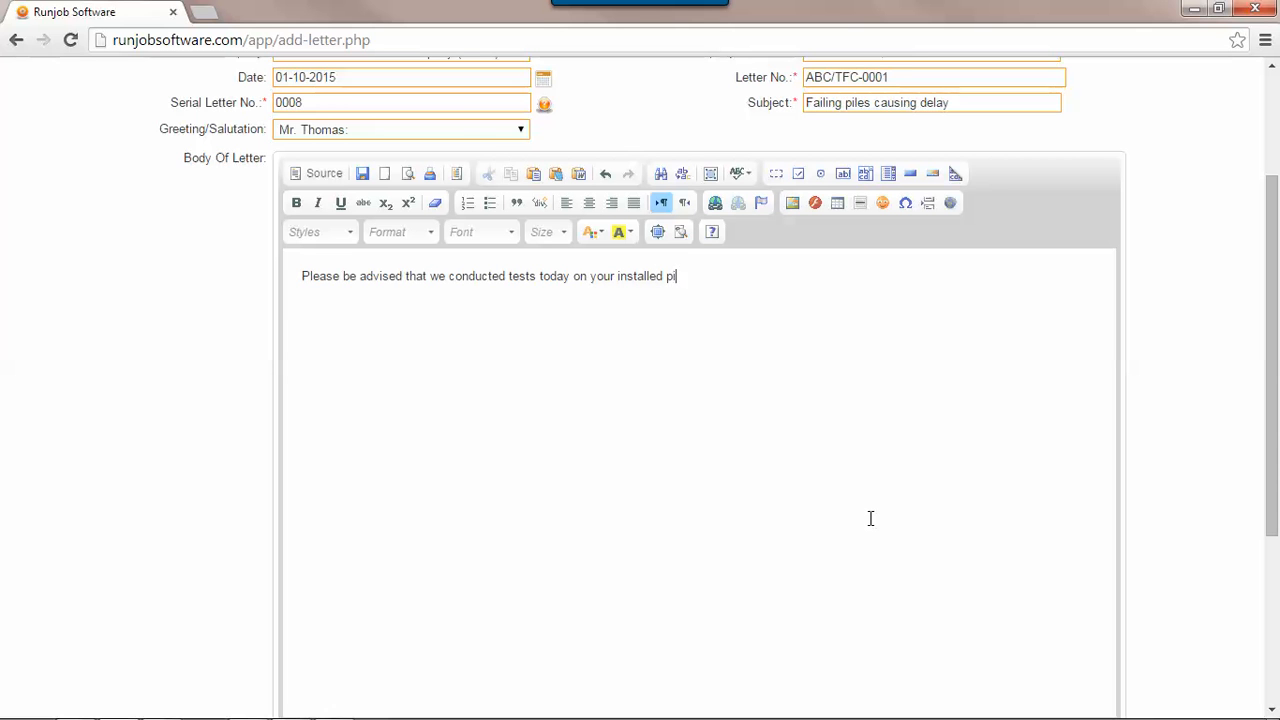
text(les and four of them did no)
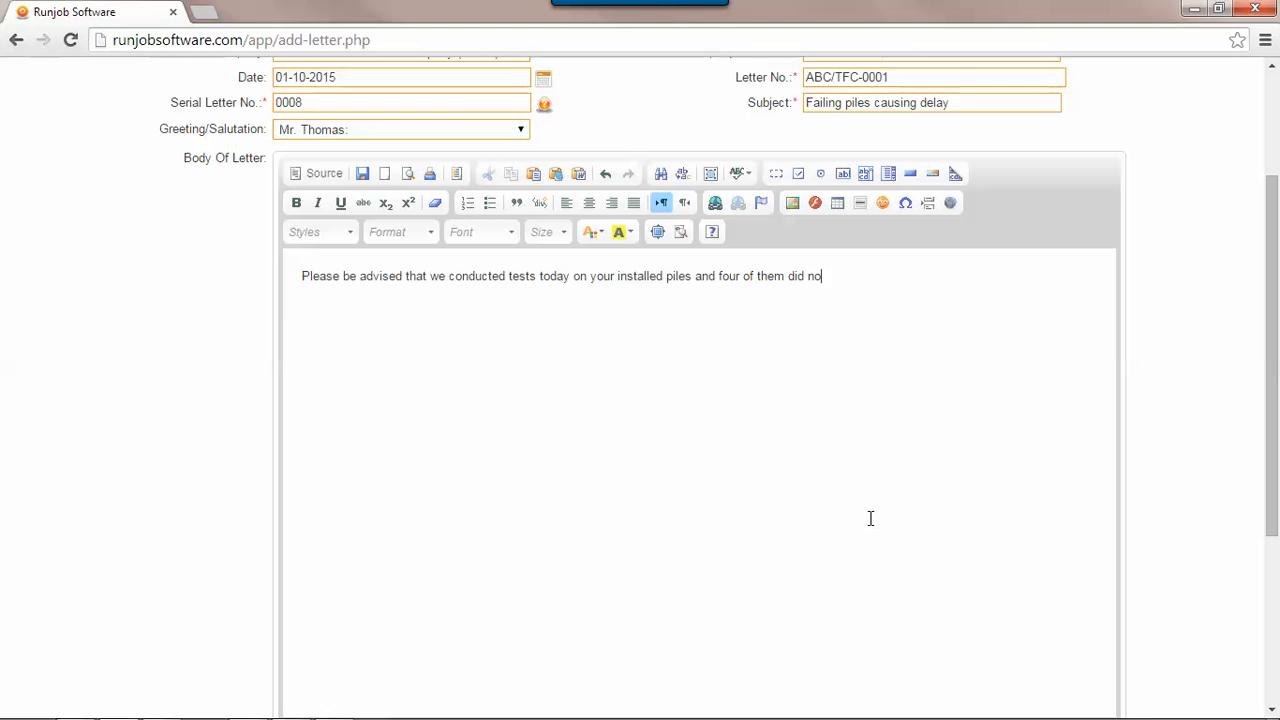
text(t meet the mini8imum loa)
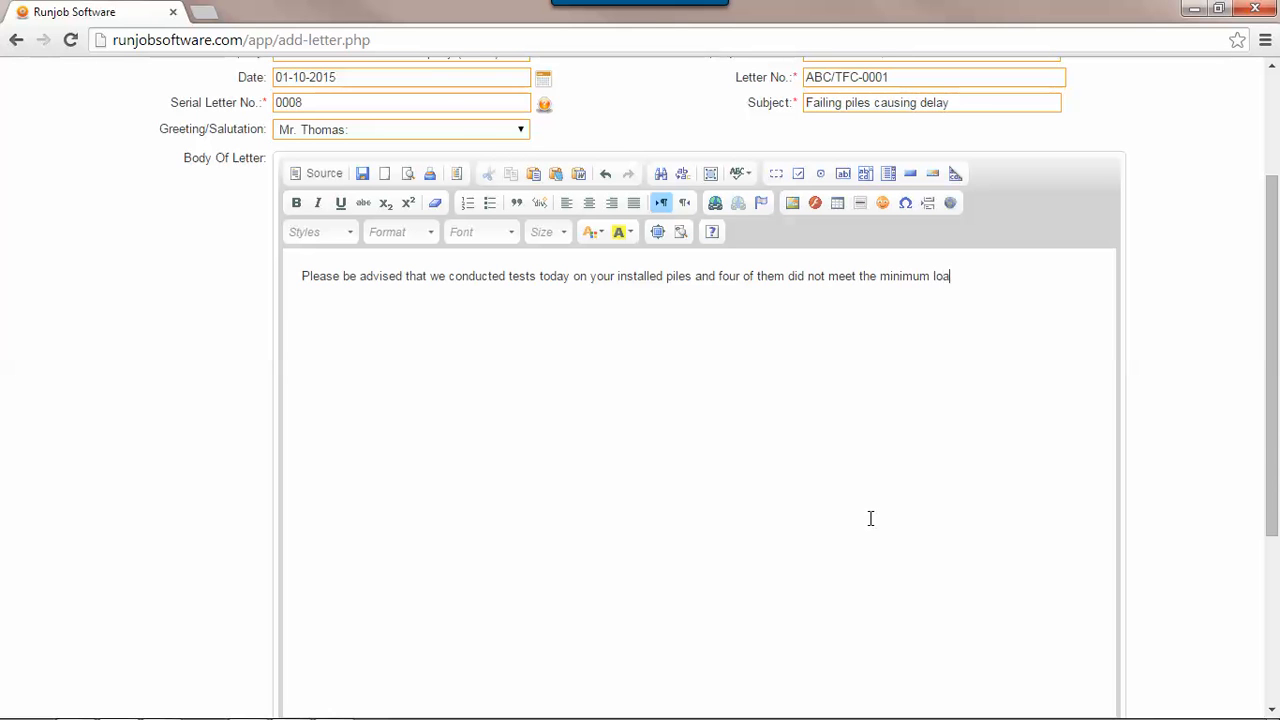
text(ding requiremetn)
key(BackSpace)
text(nt.)
text( These piles must)
text( immedi)
text(iatel)
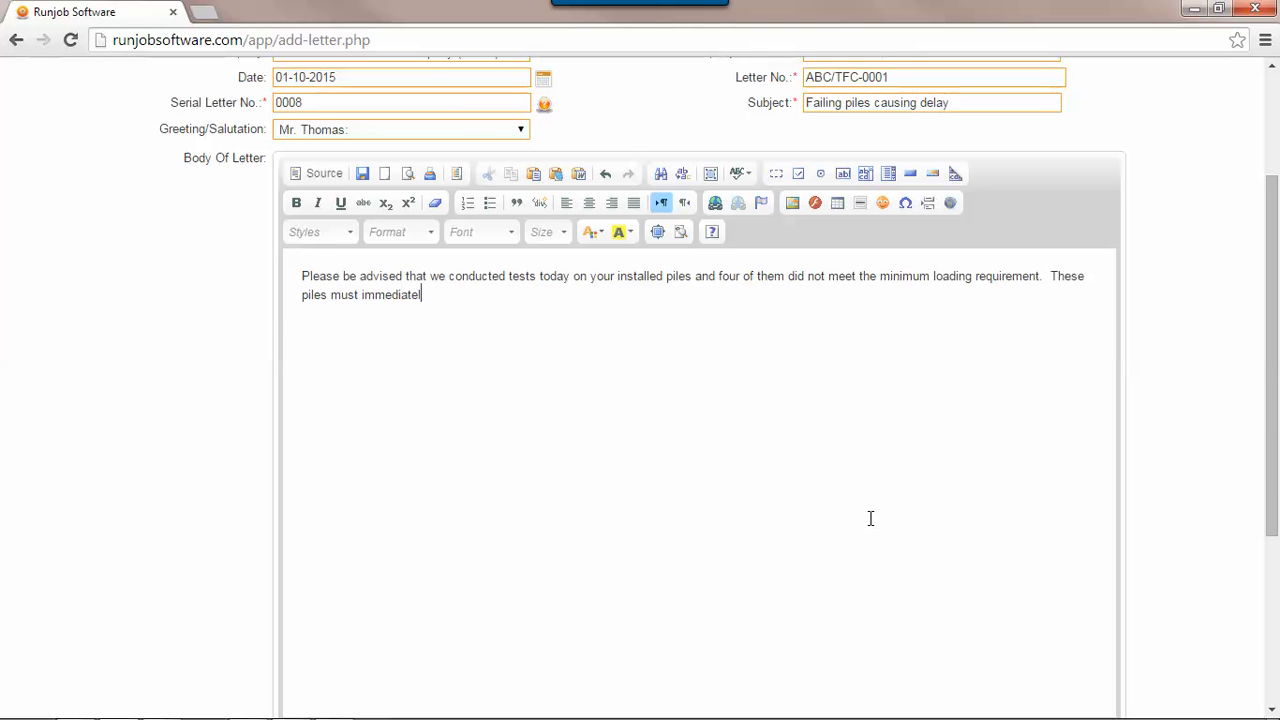
text(y be removed and replaced.)
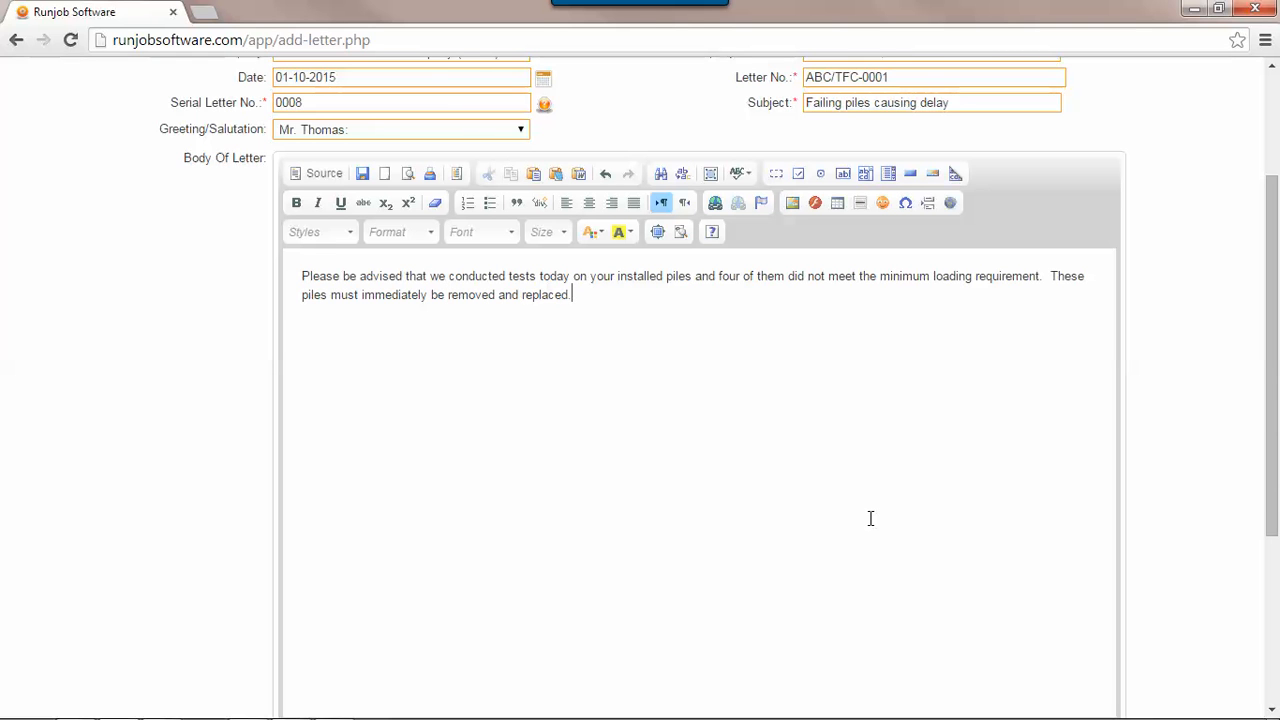
- Add a second paragraph reading "Please be advised that any time or cost impacts associated with your remediall efforts shall be at your expense."
key(Return)
text(Please ves)
key(BackSpace)
text(be advised t)
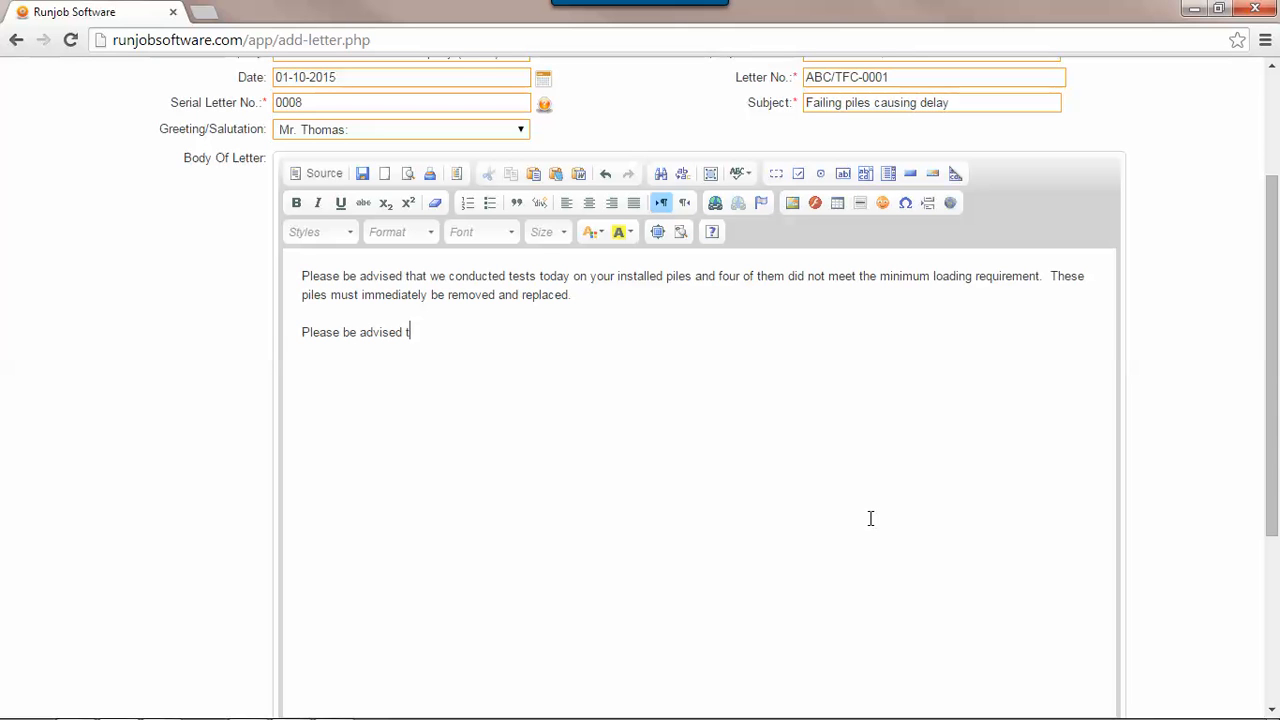
text(hat any im)
text(ime)
text( or cost impa)
text(cts )
text(associated)
text( with your remedia)
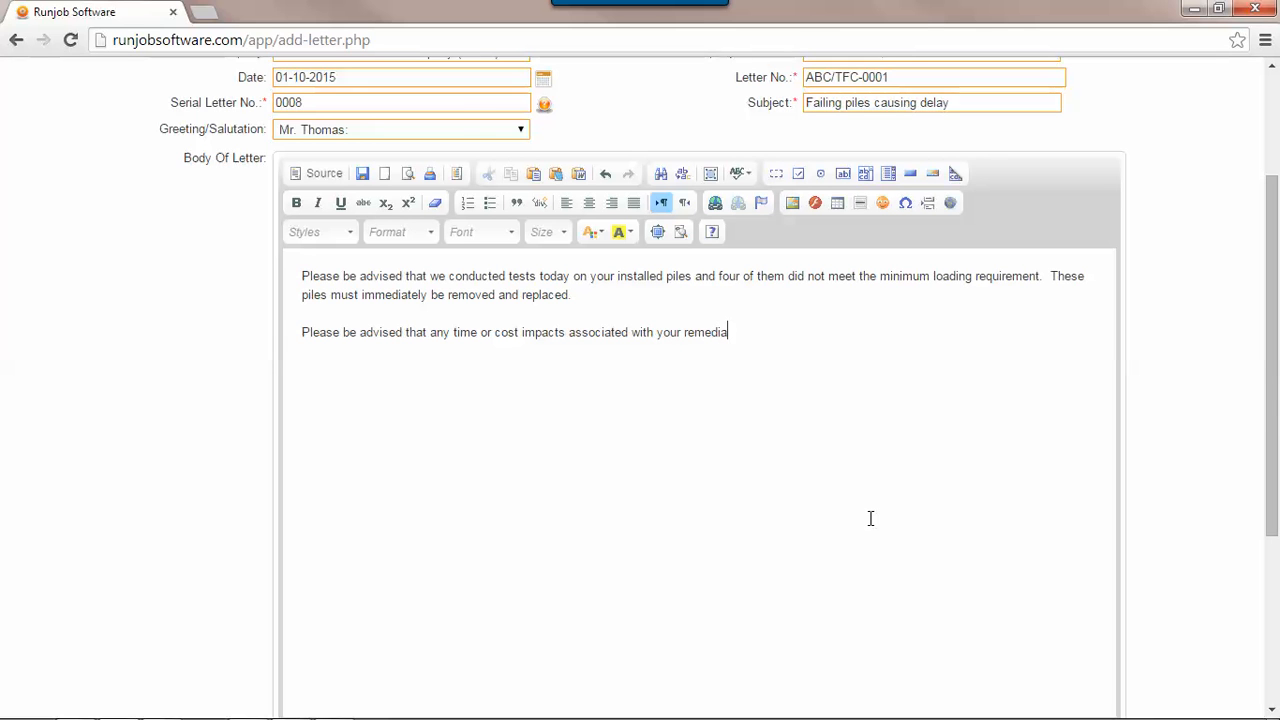
text(ll efforts shall be at your expense.)
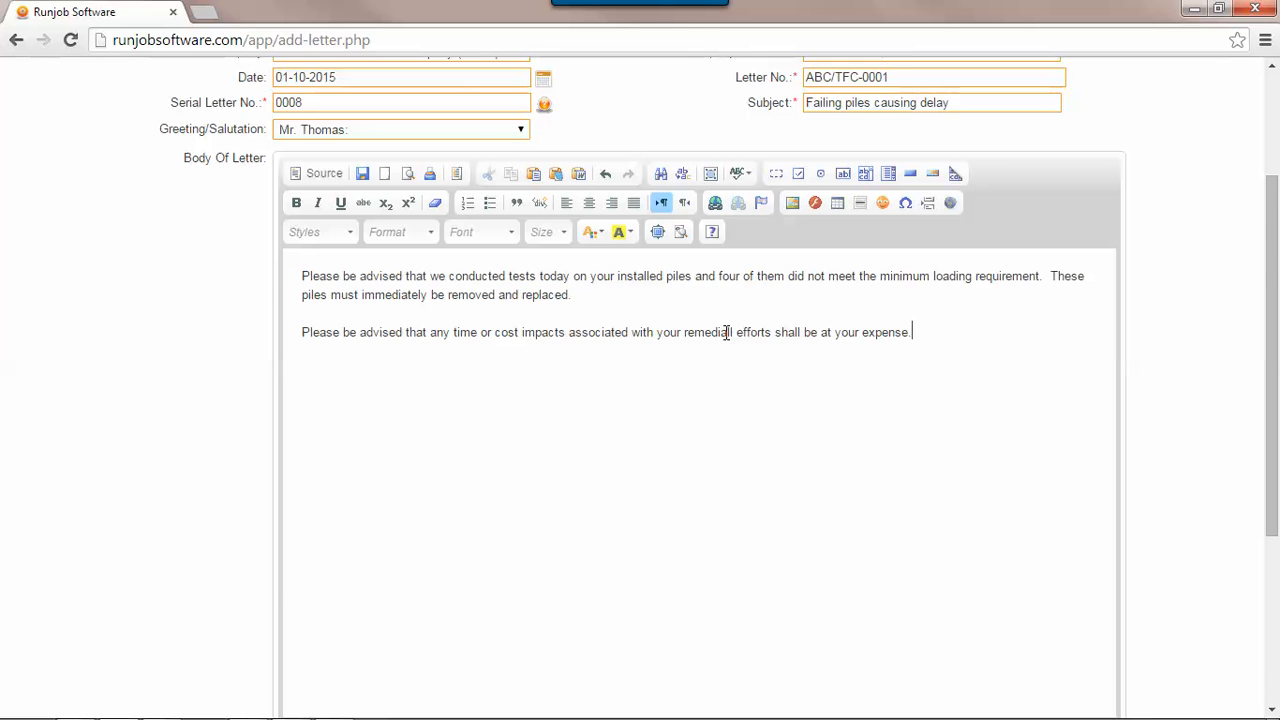
- Fill in the letter's CC line with "Letter file." and the enclosure line with "None."
scroll(200, 458, down, 2)
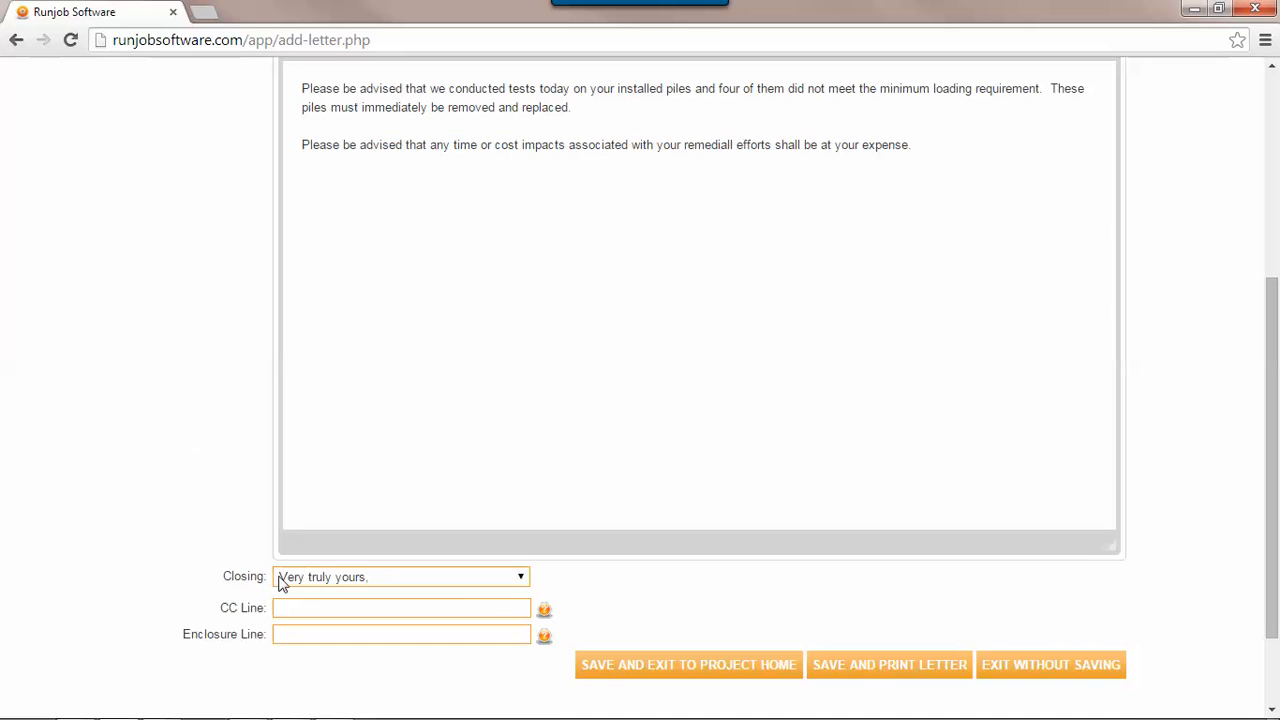
click(336, 604)
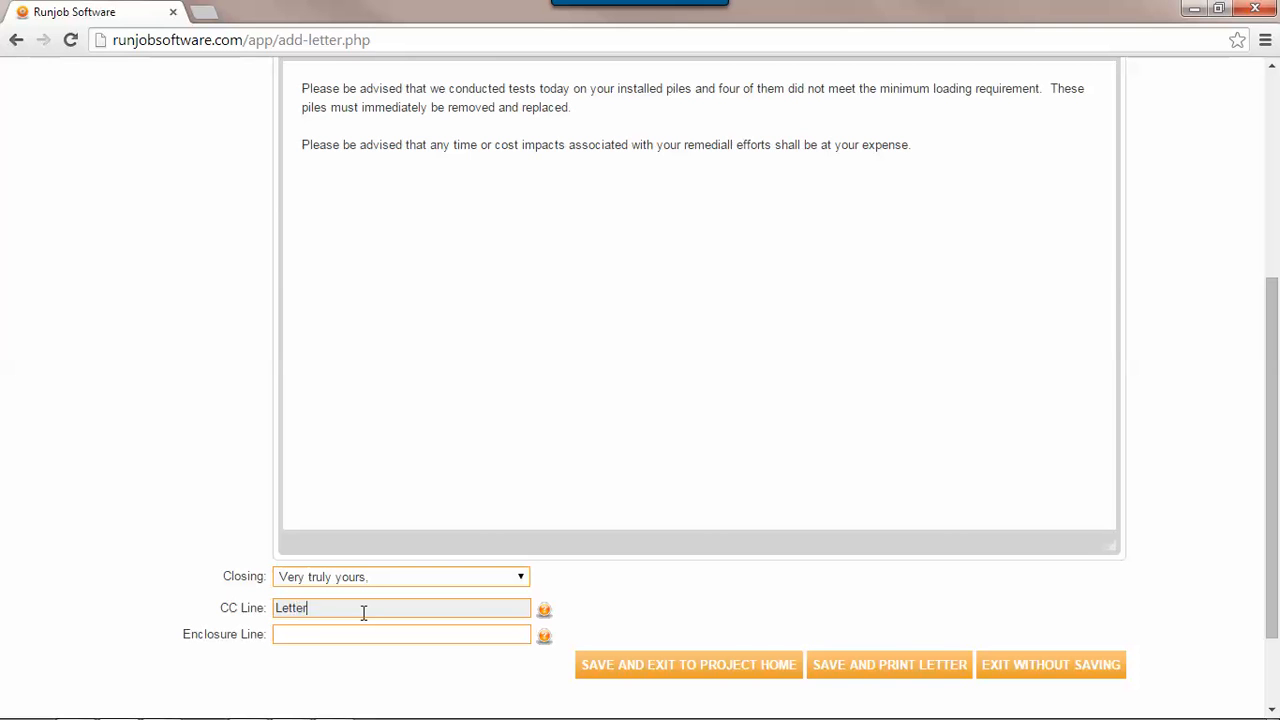
text(None.)
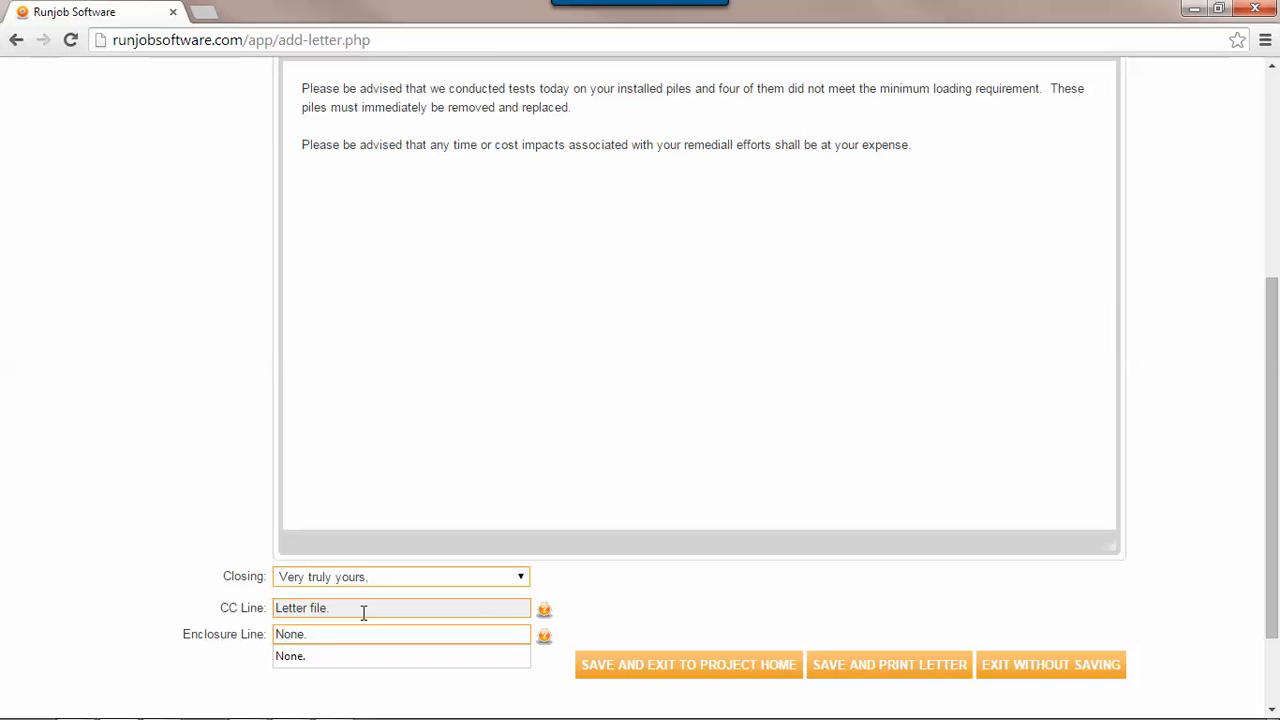
- Spell-check the letter body, replace "remediall" with the suggestion "remedial", and finish checking
click(509, 234)
scroll(509, 240, up, 2)
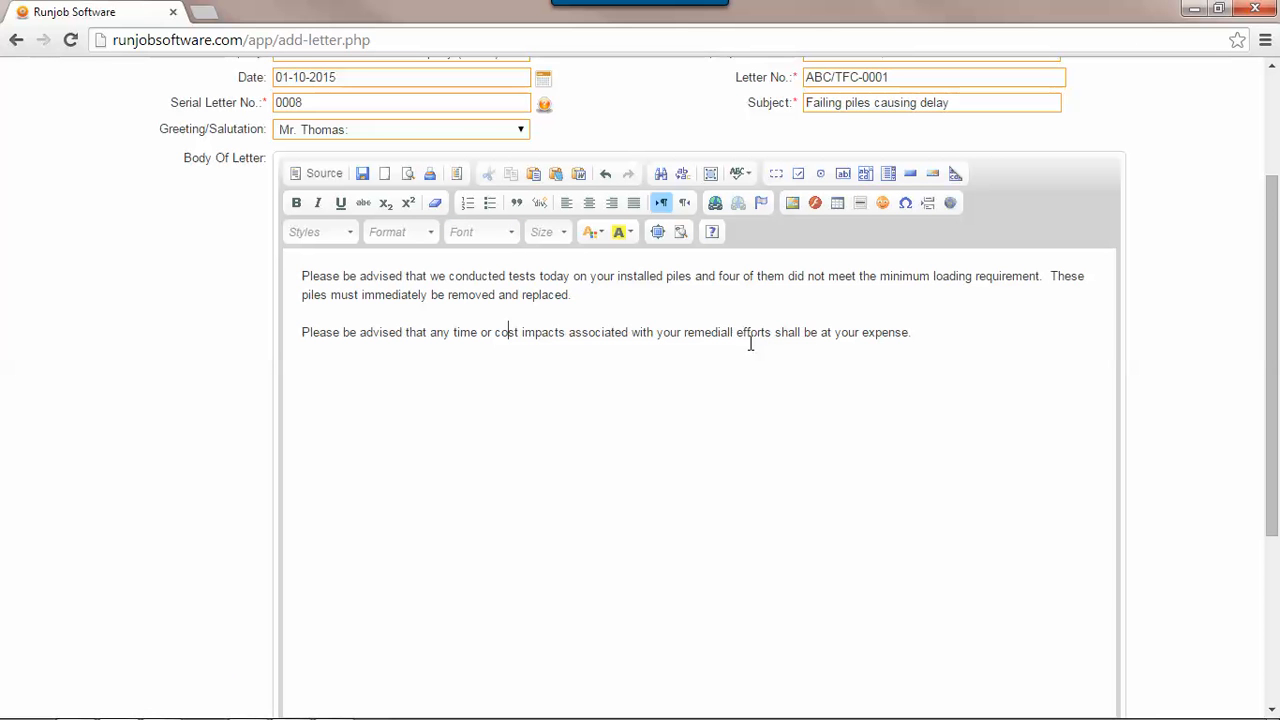
click(740, 175)
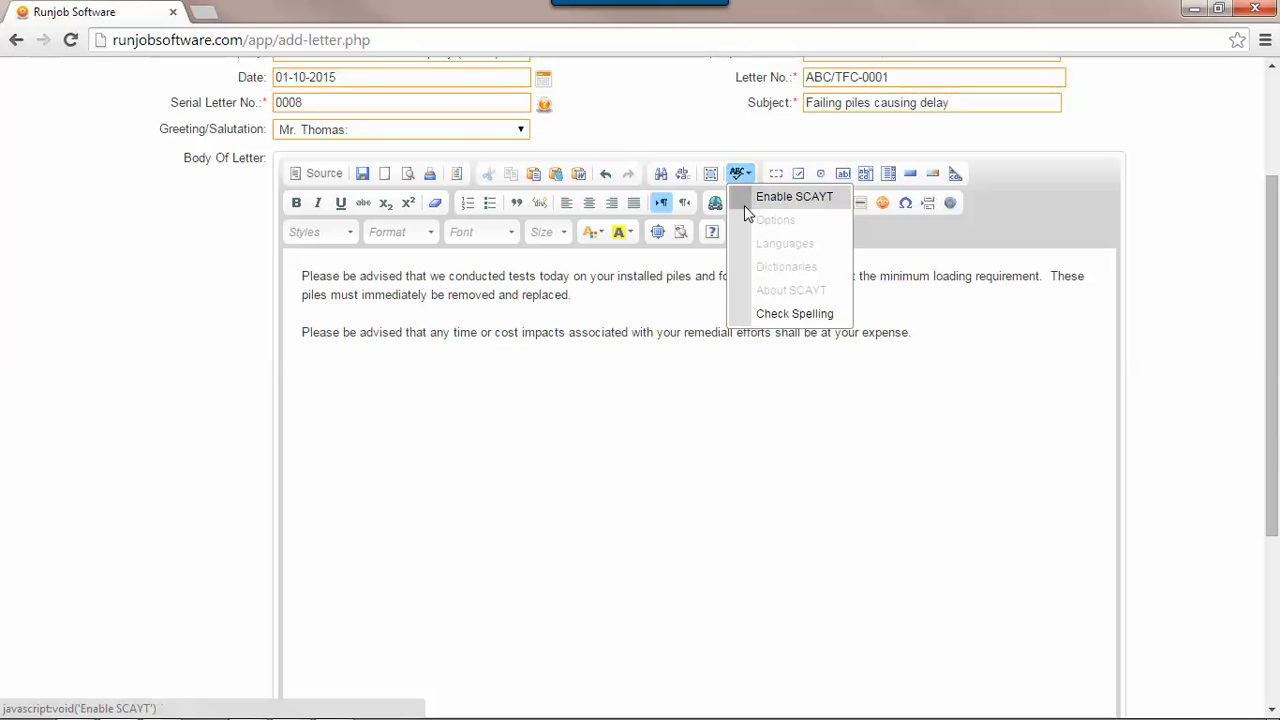
click(821, 313)
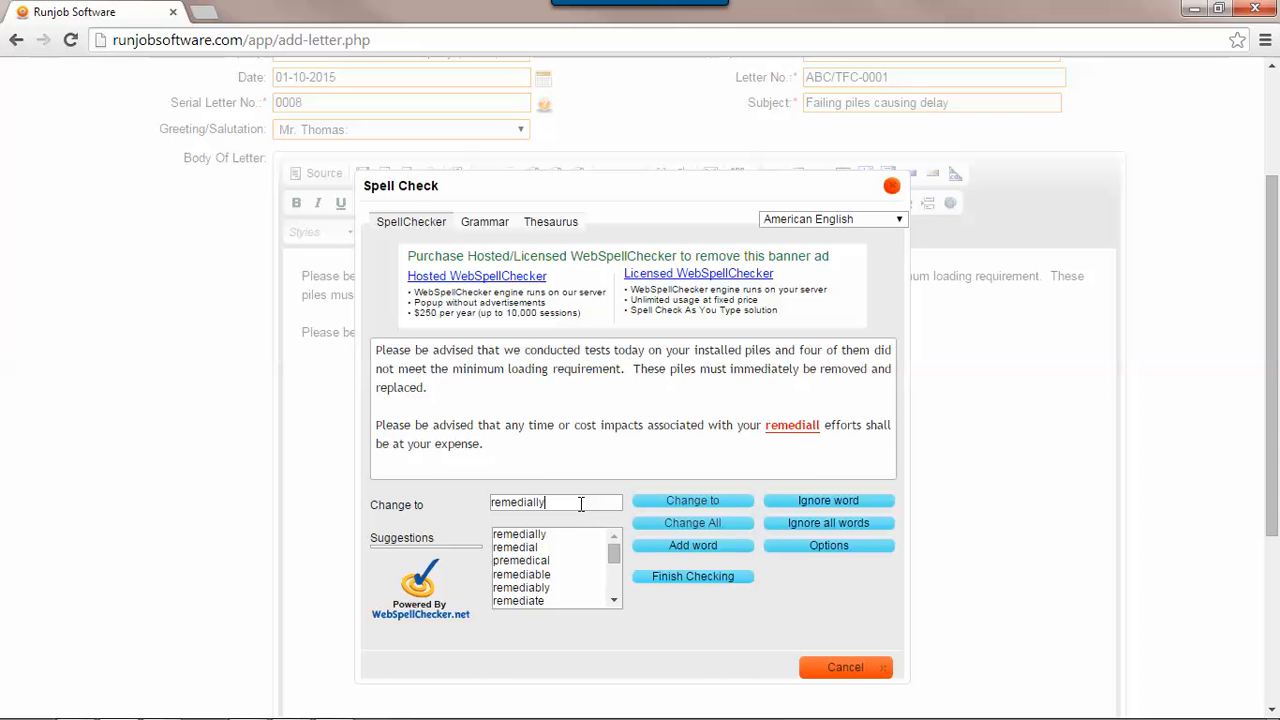
click(537, 548)
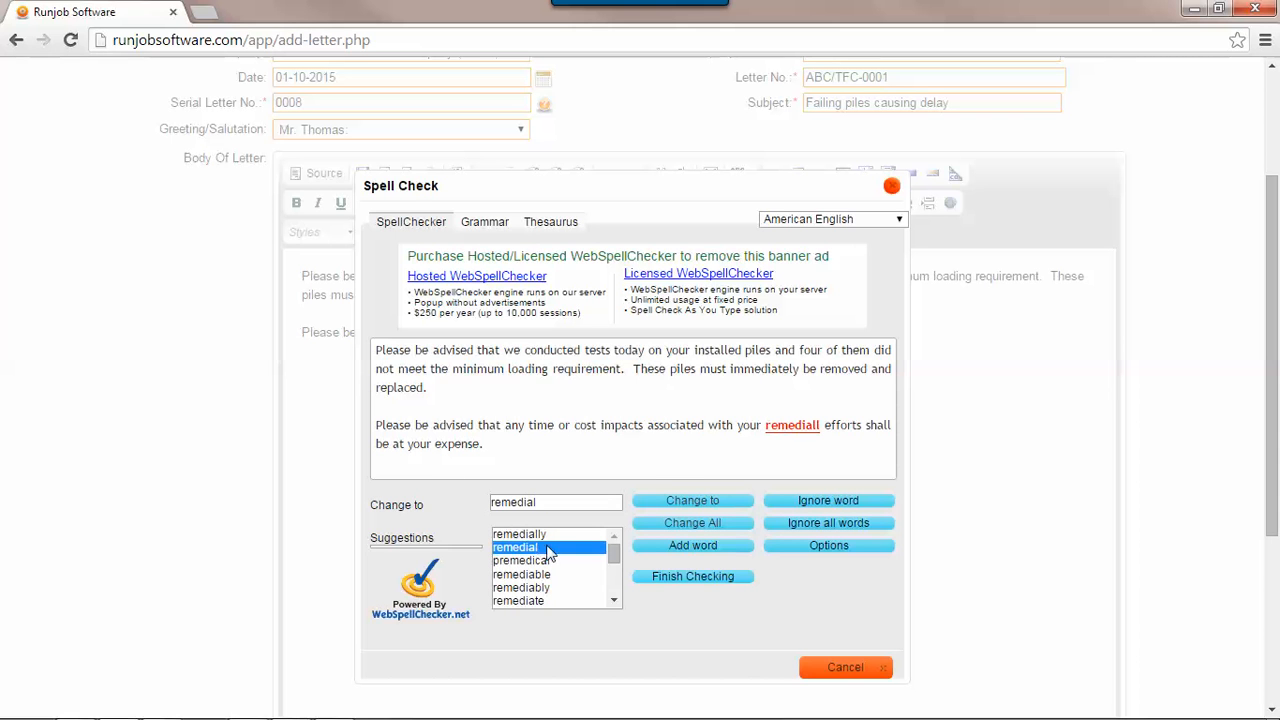
click(686, 504)
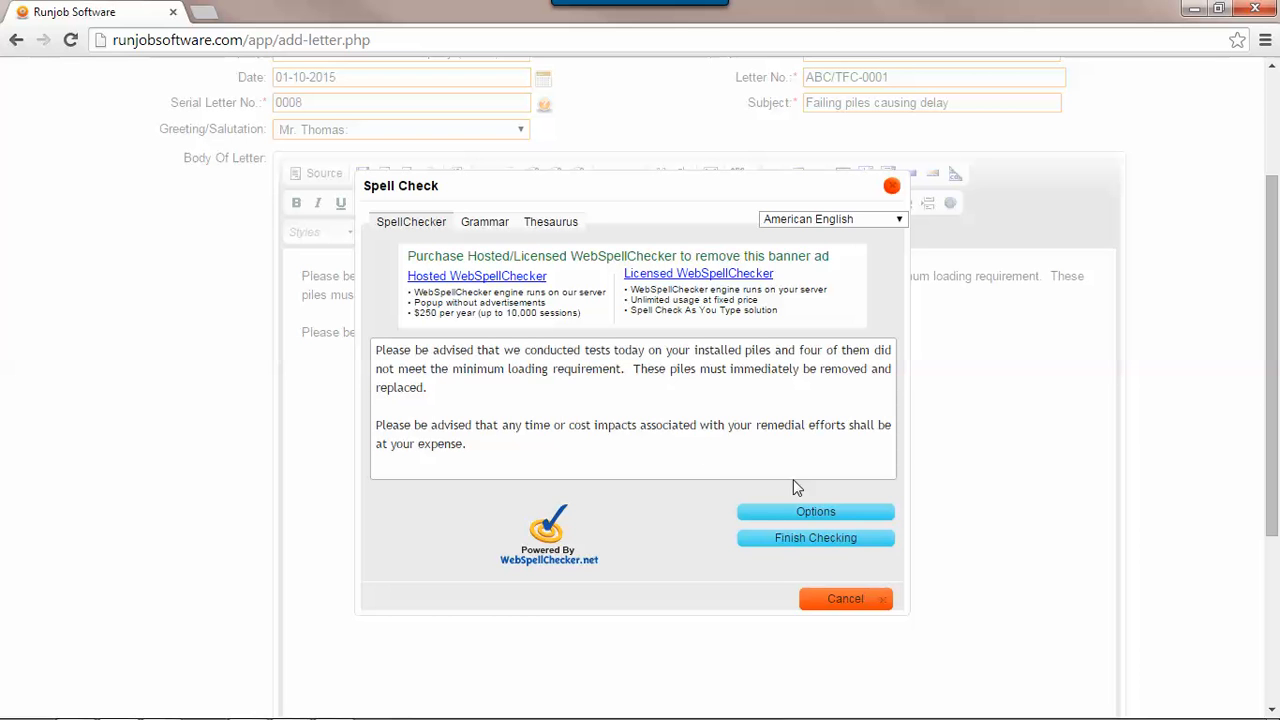
click(838, 540)
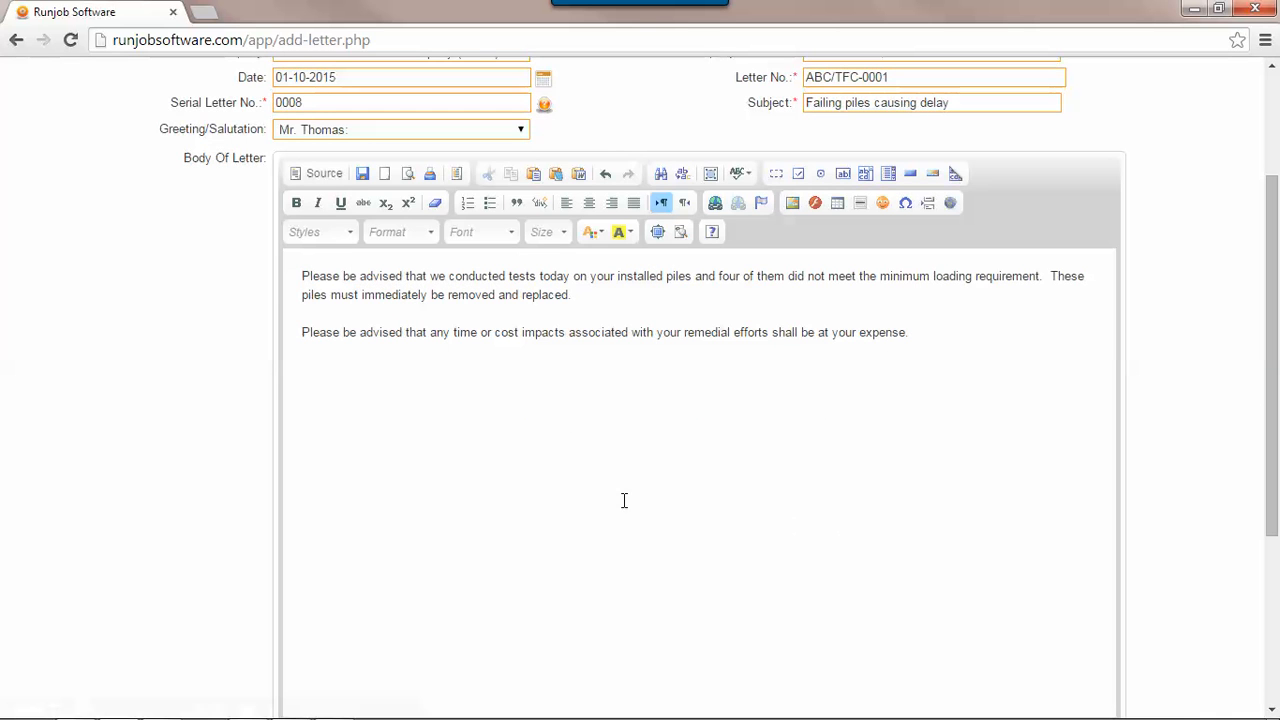
- Save the completed letter and generate its printable version
scroll(627, 488, down, 5)
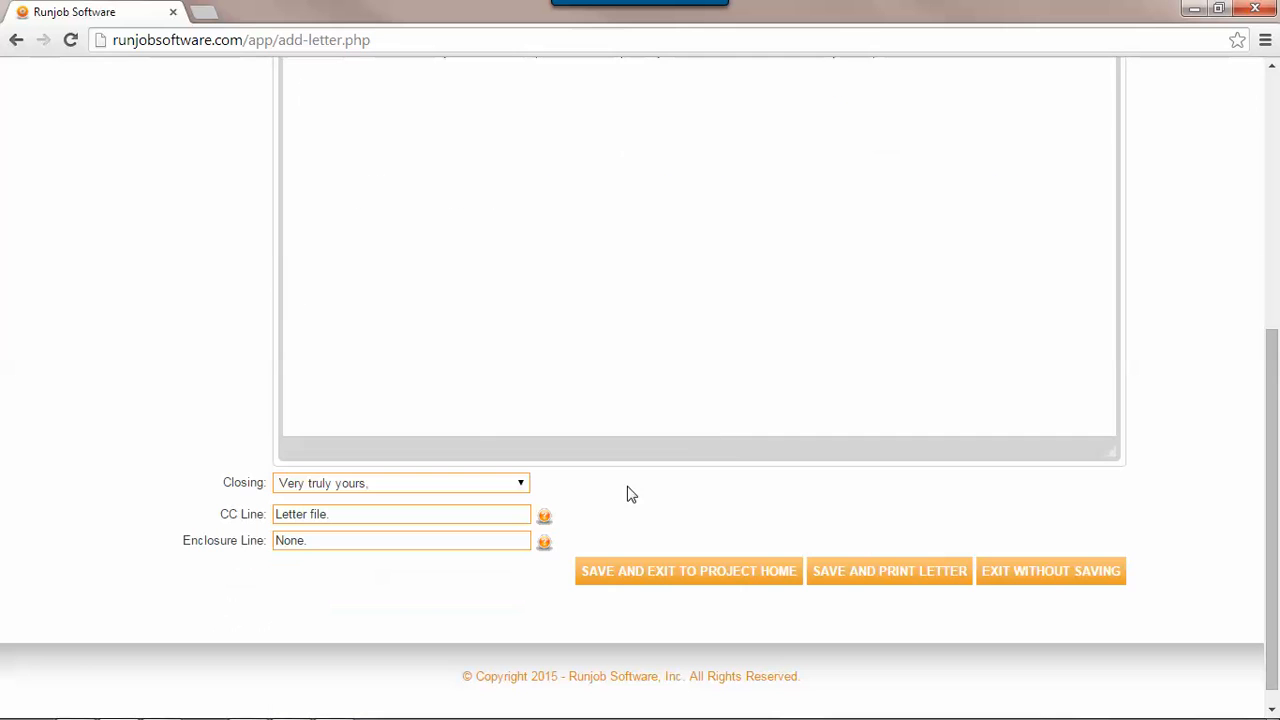
click(923, 573)
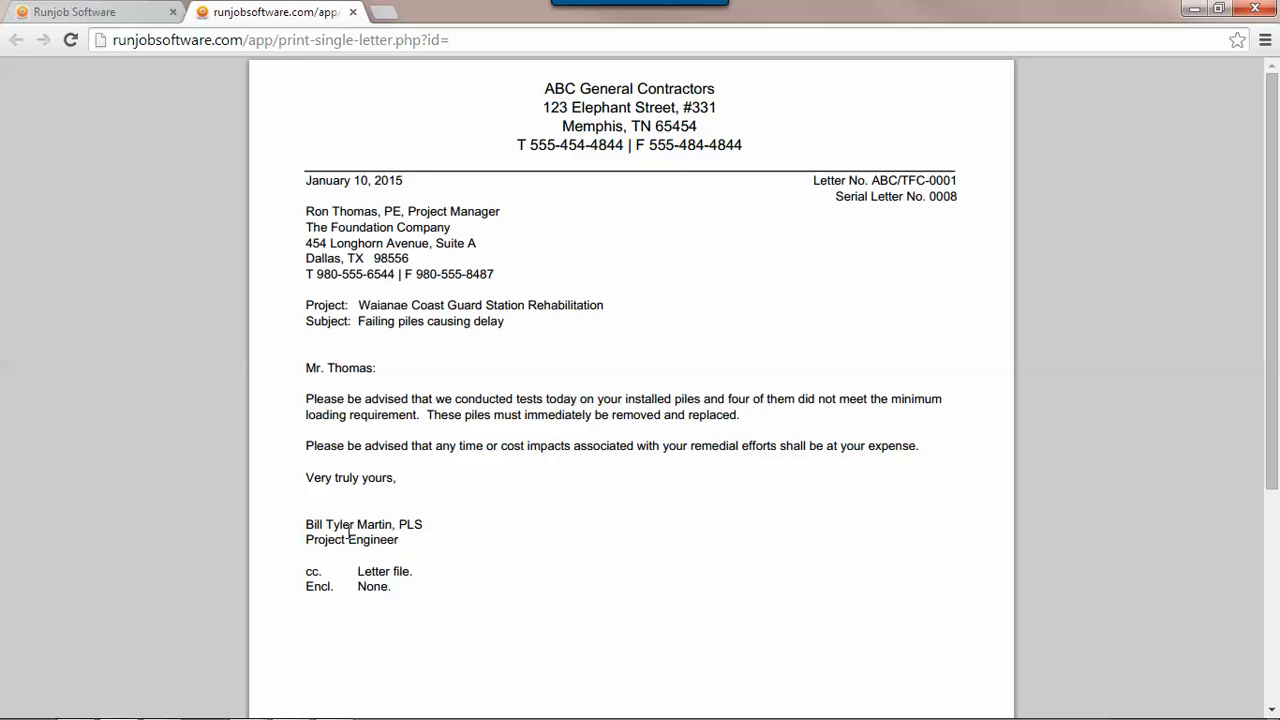
- Review the full printable letter, from the company letterhead down to the page footer
scroll(416, 557, down, 3)
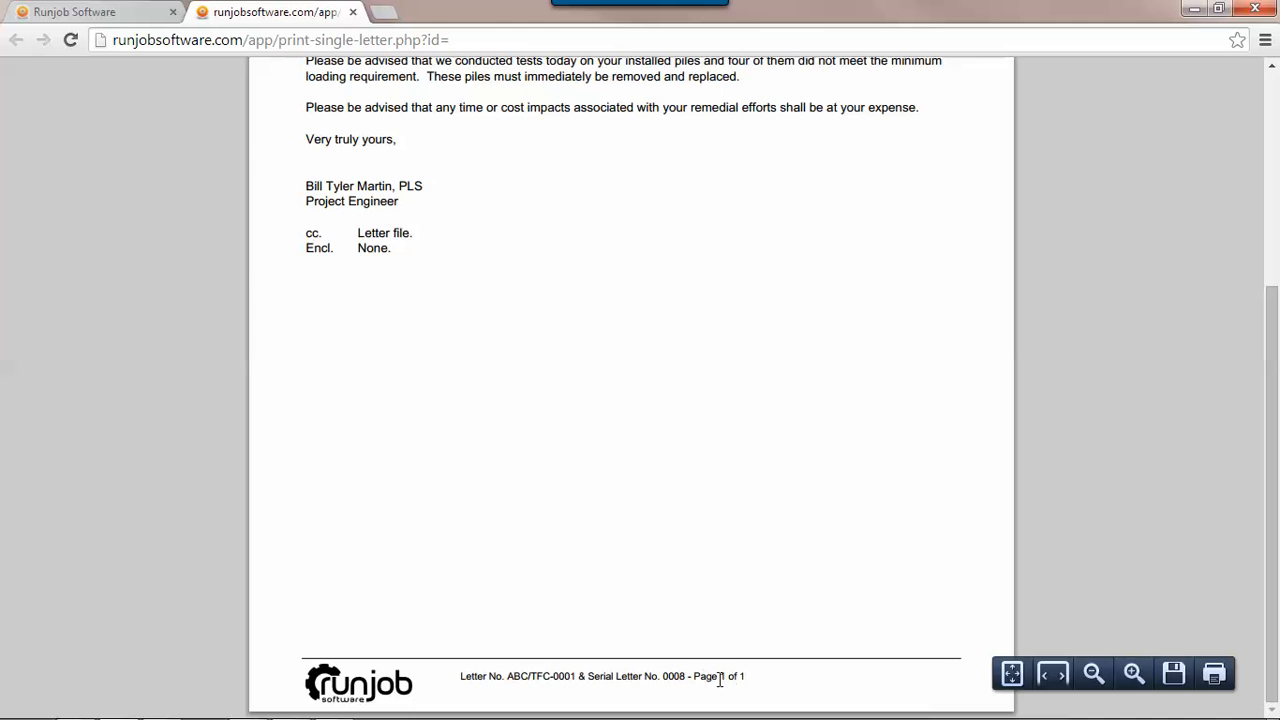
scroll(670, 503, up, 3)
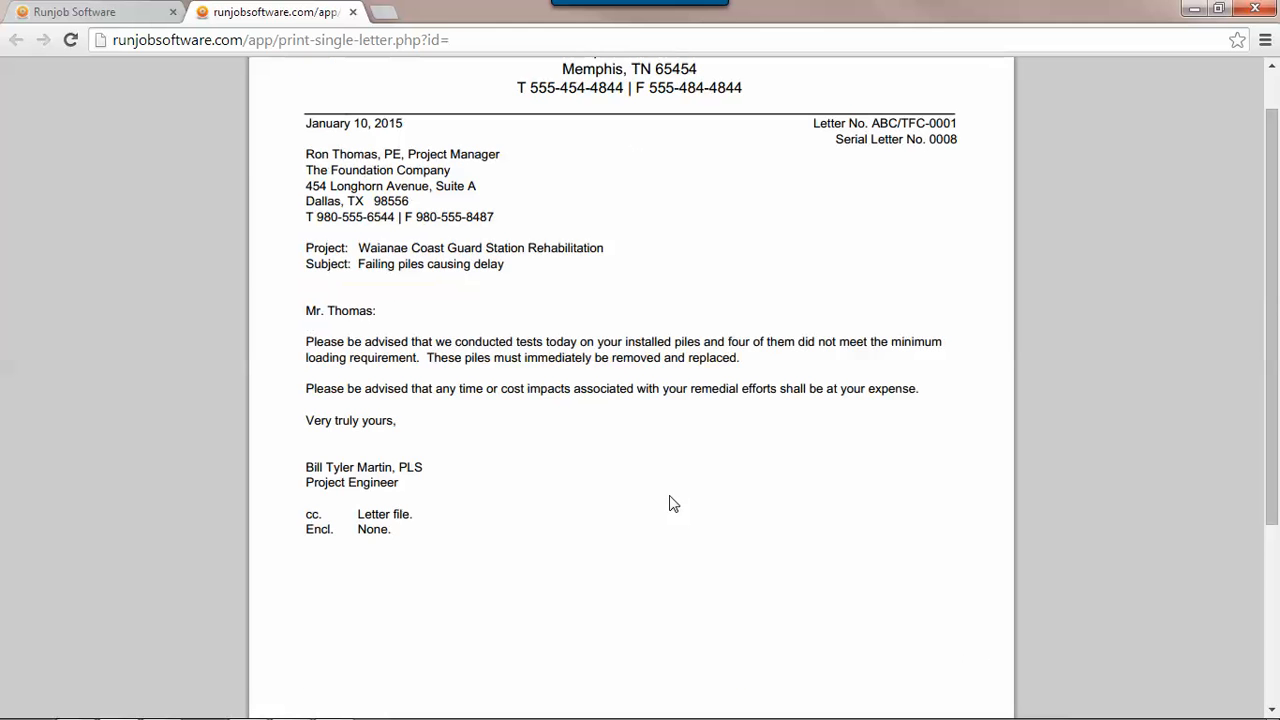
scroll(670, 503, down, 3)
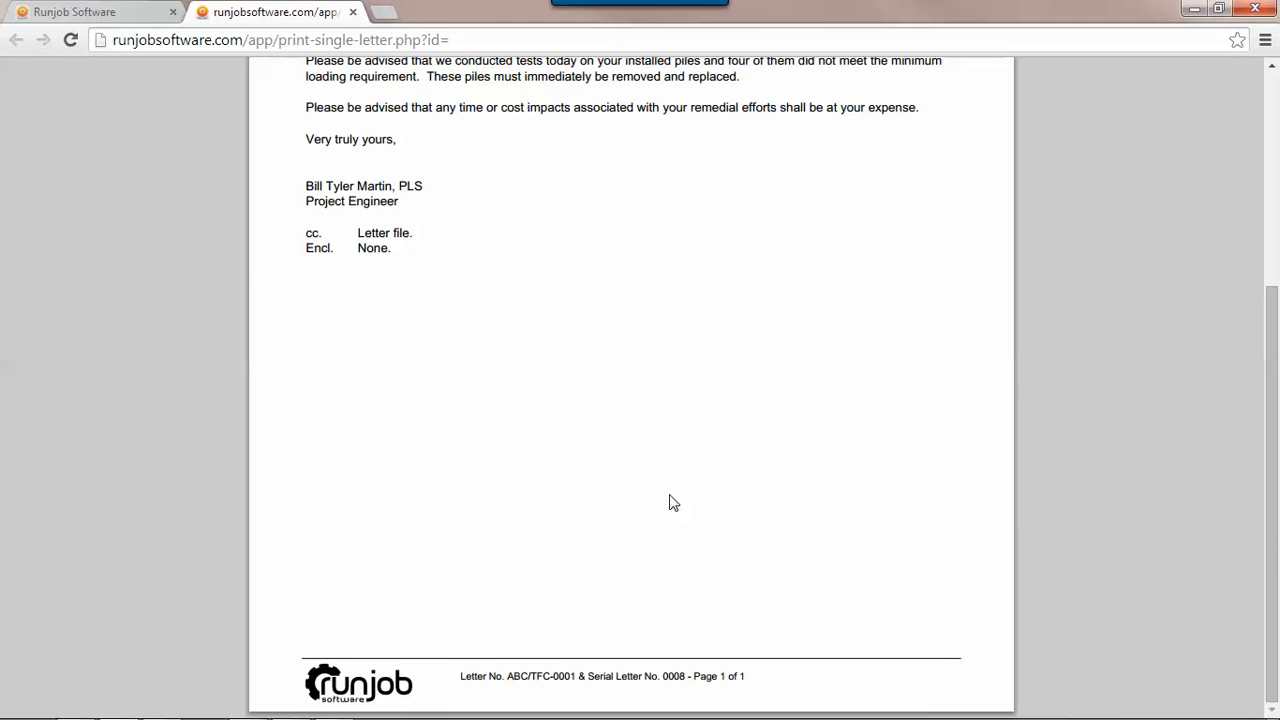
mouse_move(1189, 646)
scroll(478, 336, up, 3)
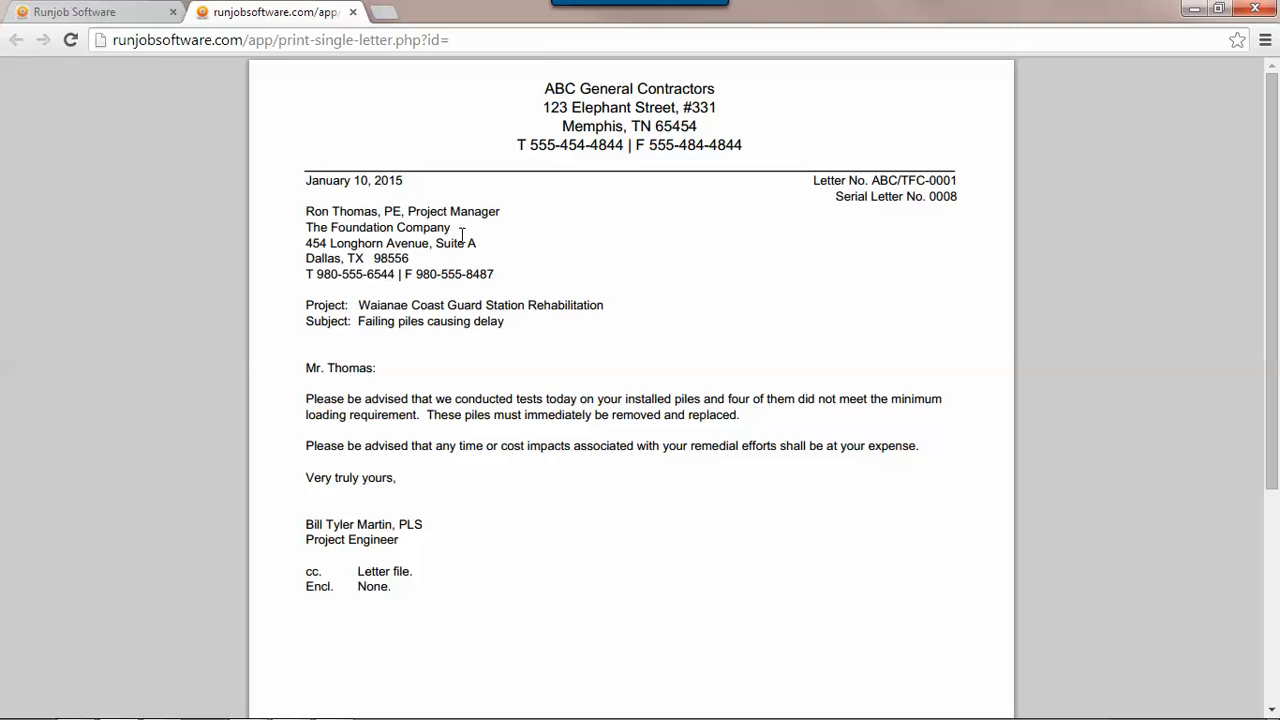
- Close the printable letter, then save the edited letter and exit to the project home
click(353, 13)
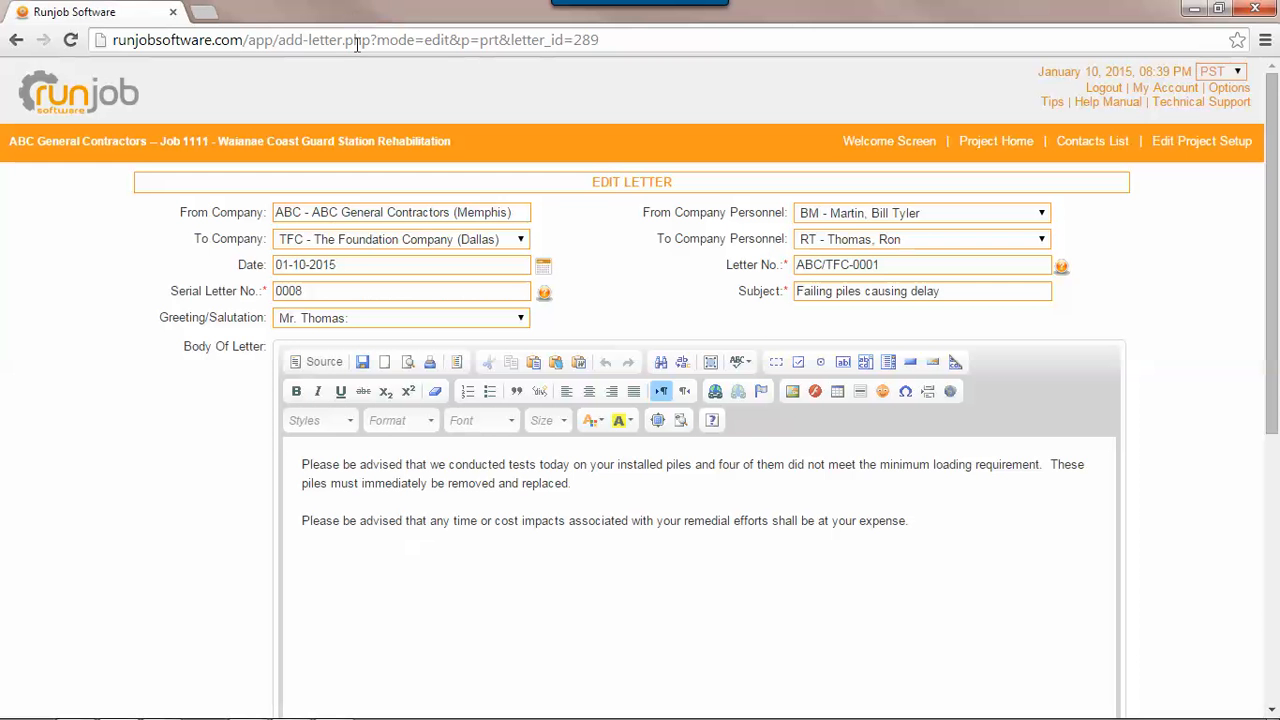
scroll(150, 523, down, 6)
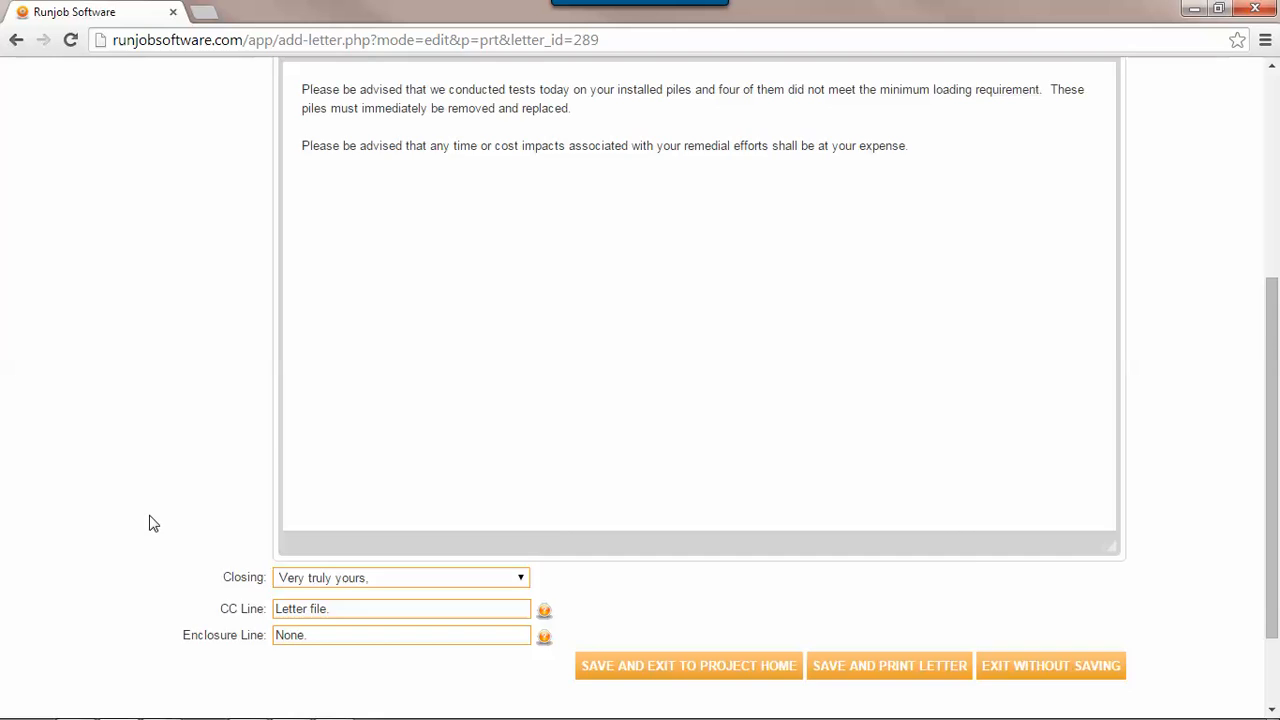
click(705, 556)
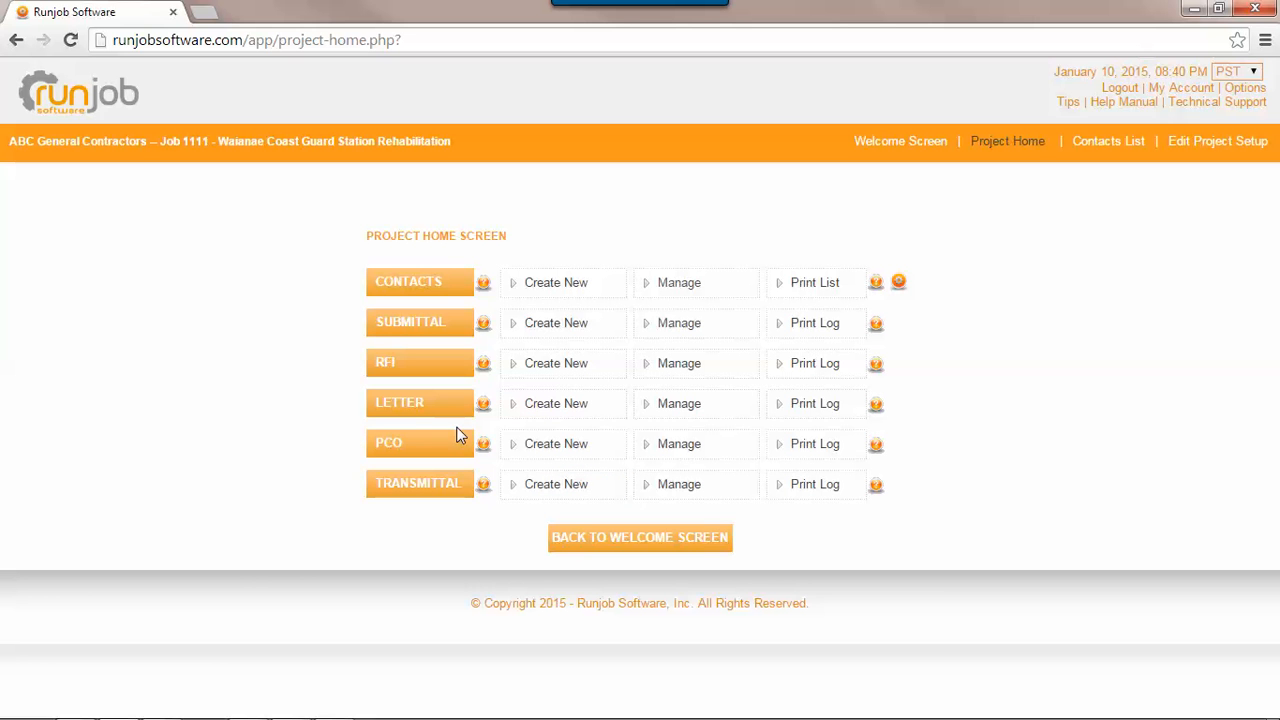
- Open the project's letter log for managing, view its printable version, and close the printout
click(726, 415)
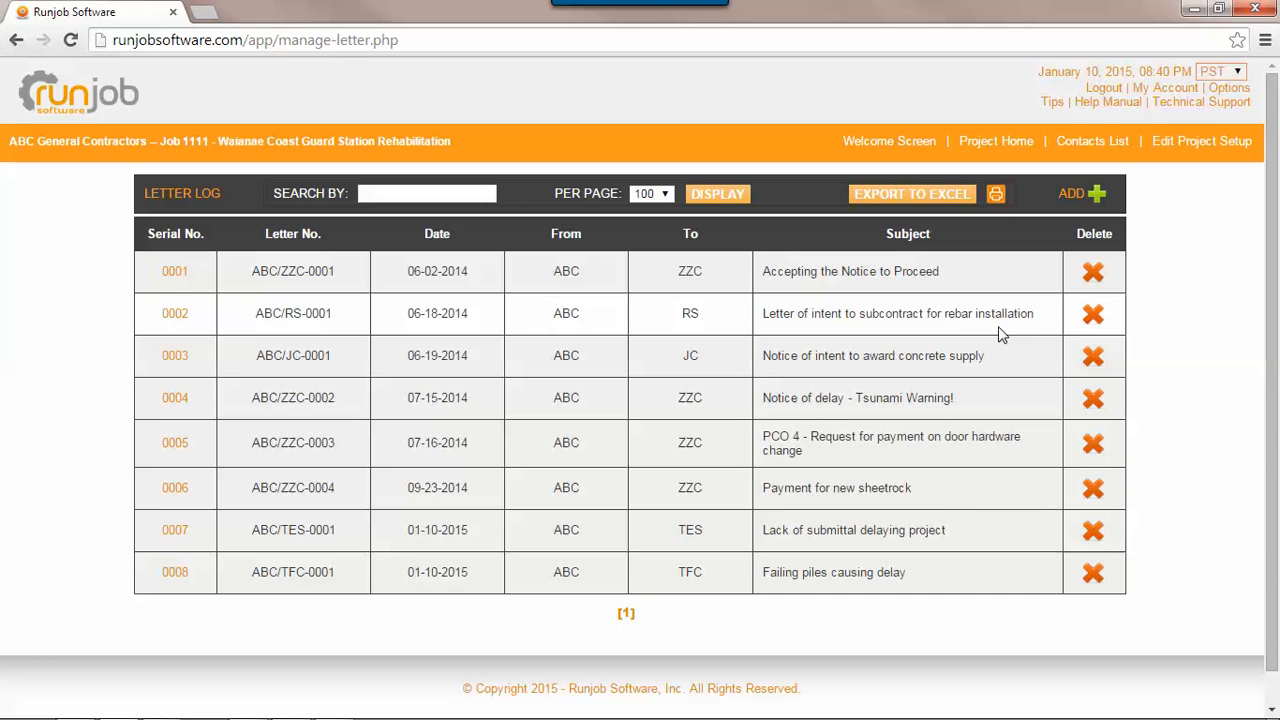
click(996, 197)
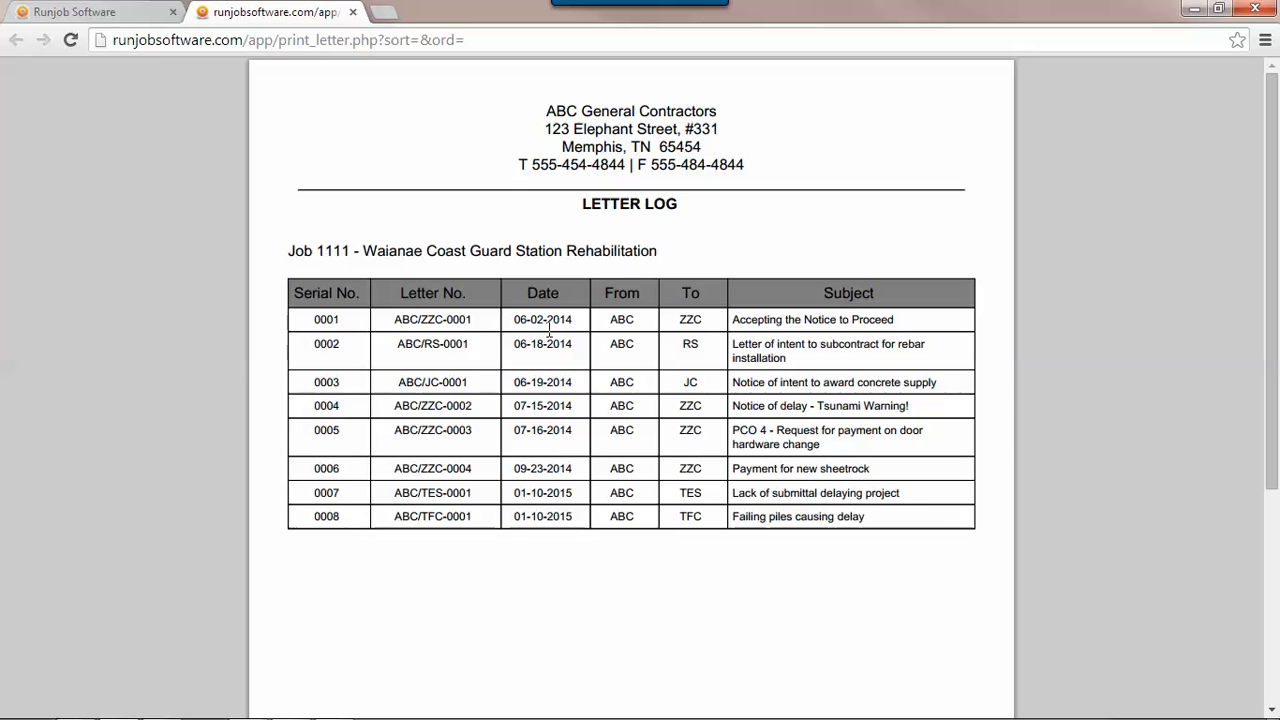
click(356, 13)
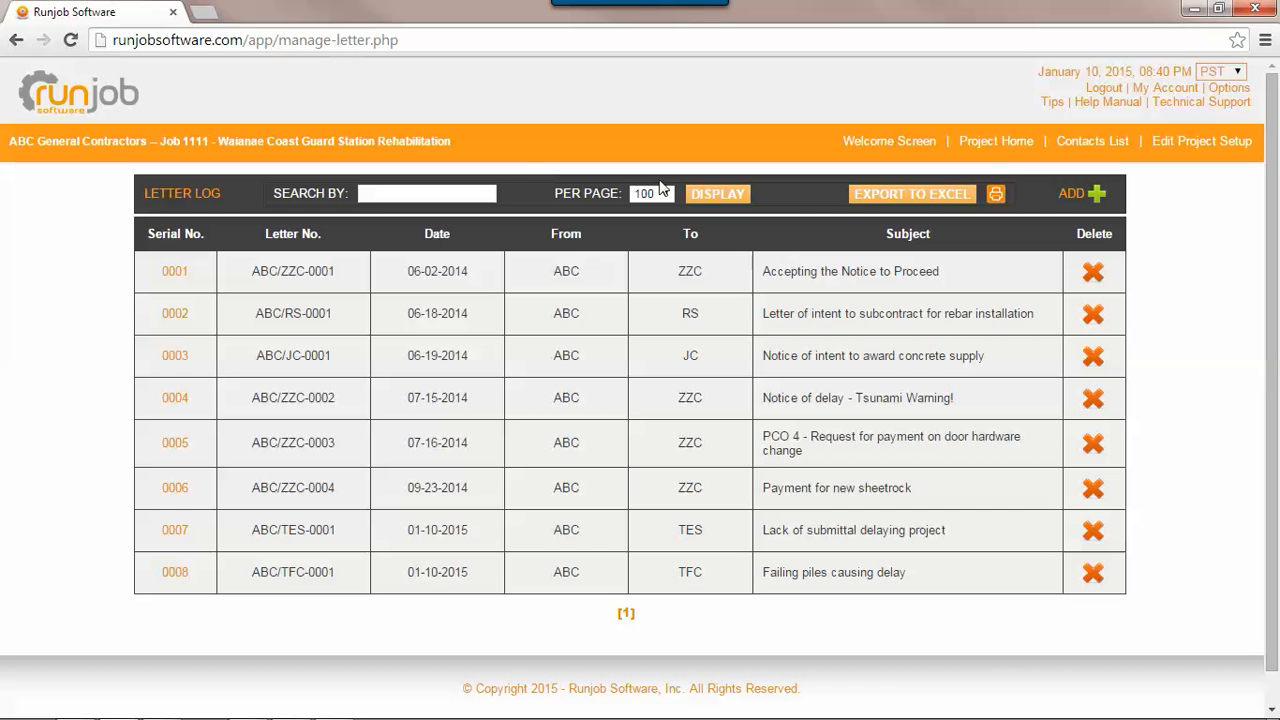
- Return to the project home, generate the printable letter log directly from there, and close it
click(996, 142)
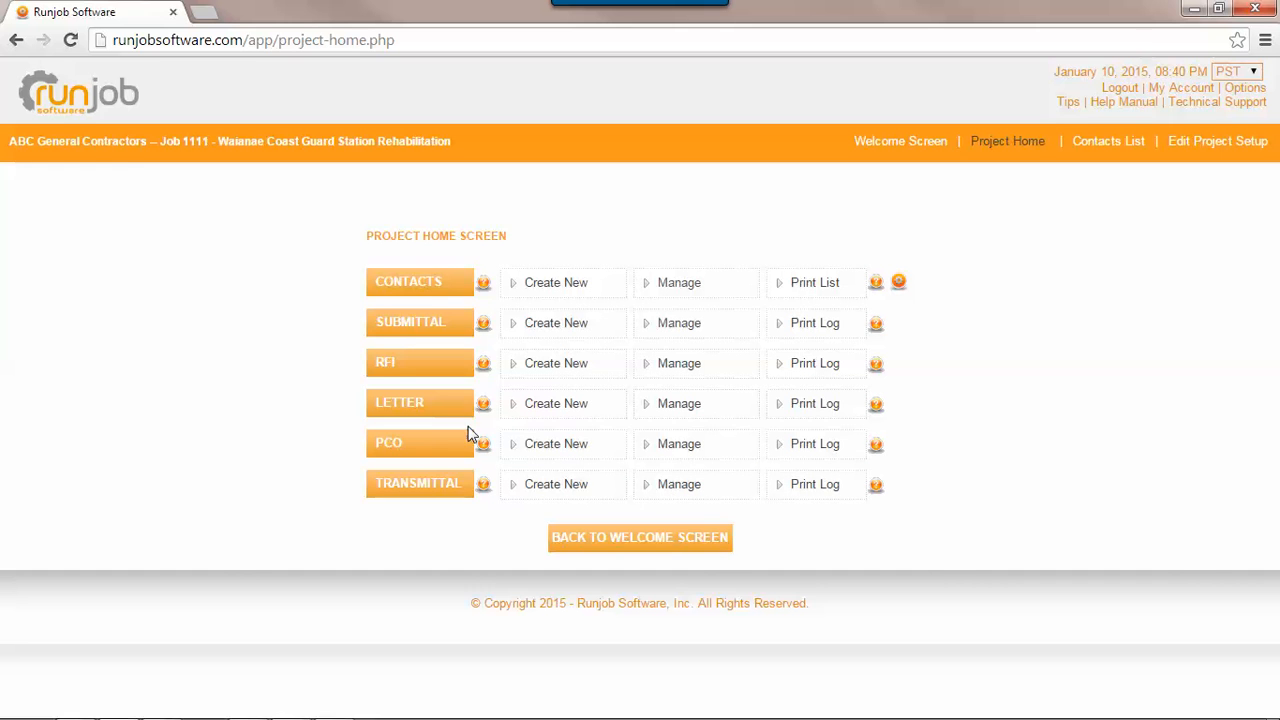
click(800, 412)
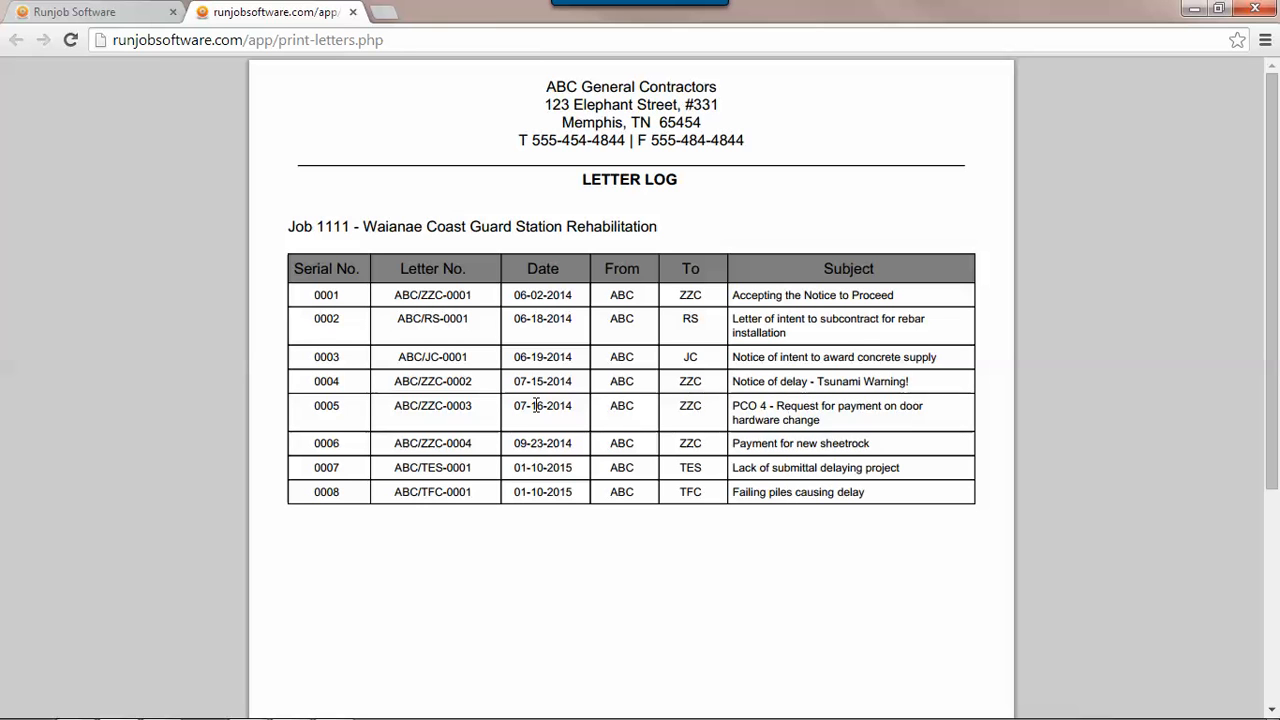
click(353, 13)
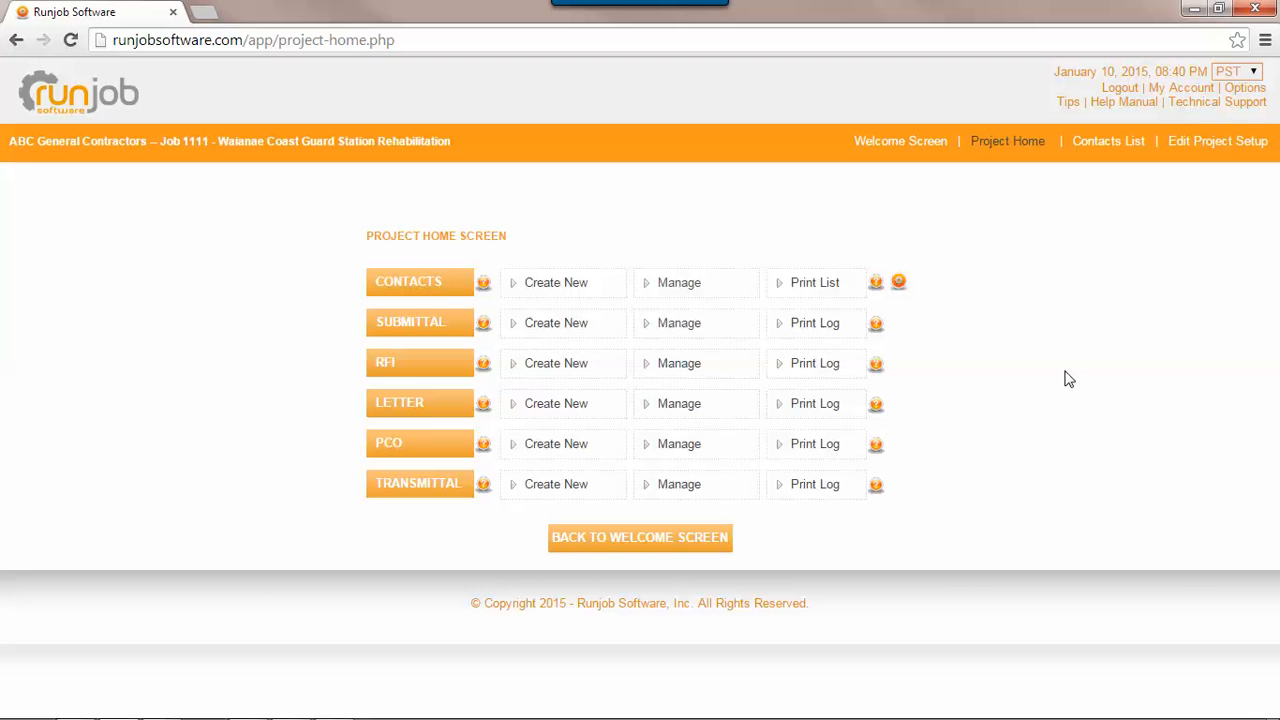